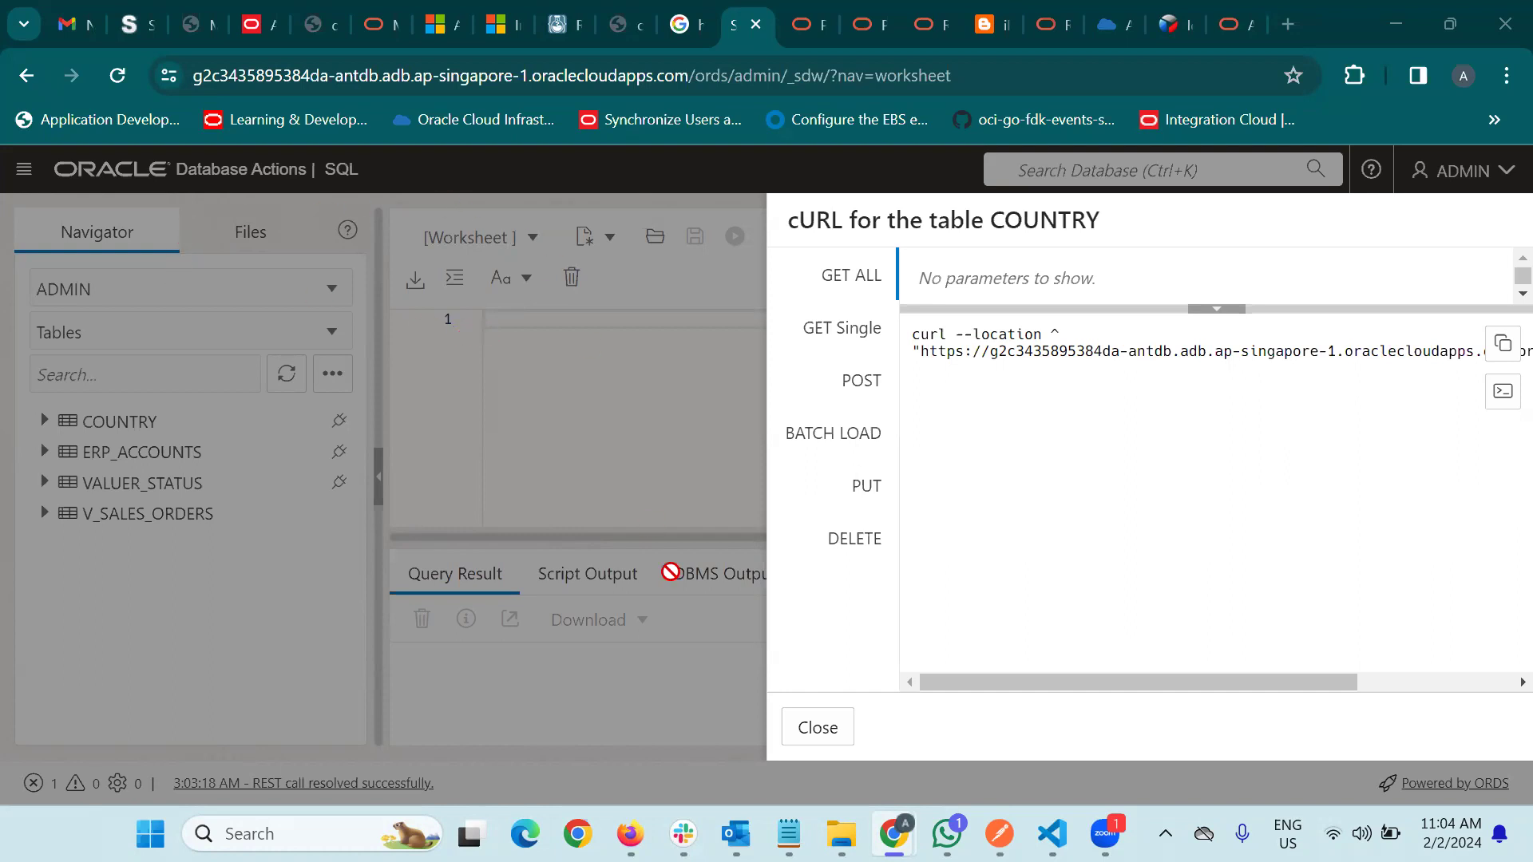
# Open the copied COUNTRY table REST URL in a new Firefox tab and examine the JSON country list.
pyautogui.click(630, 834)
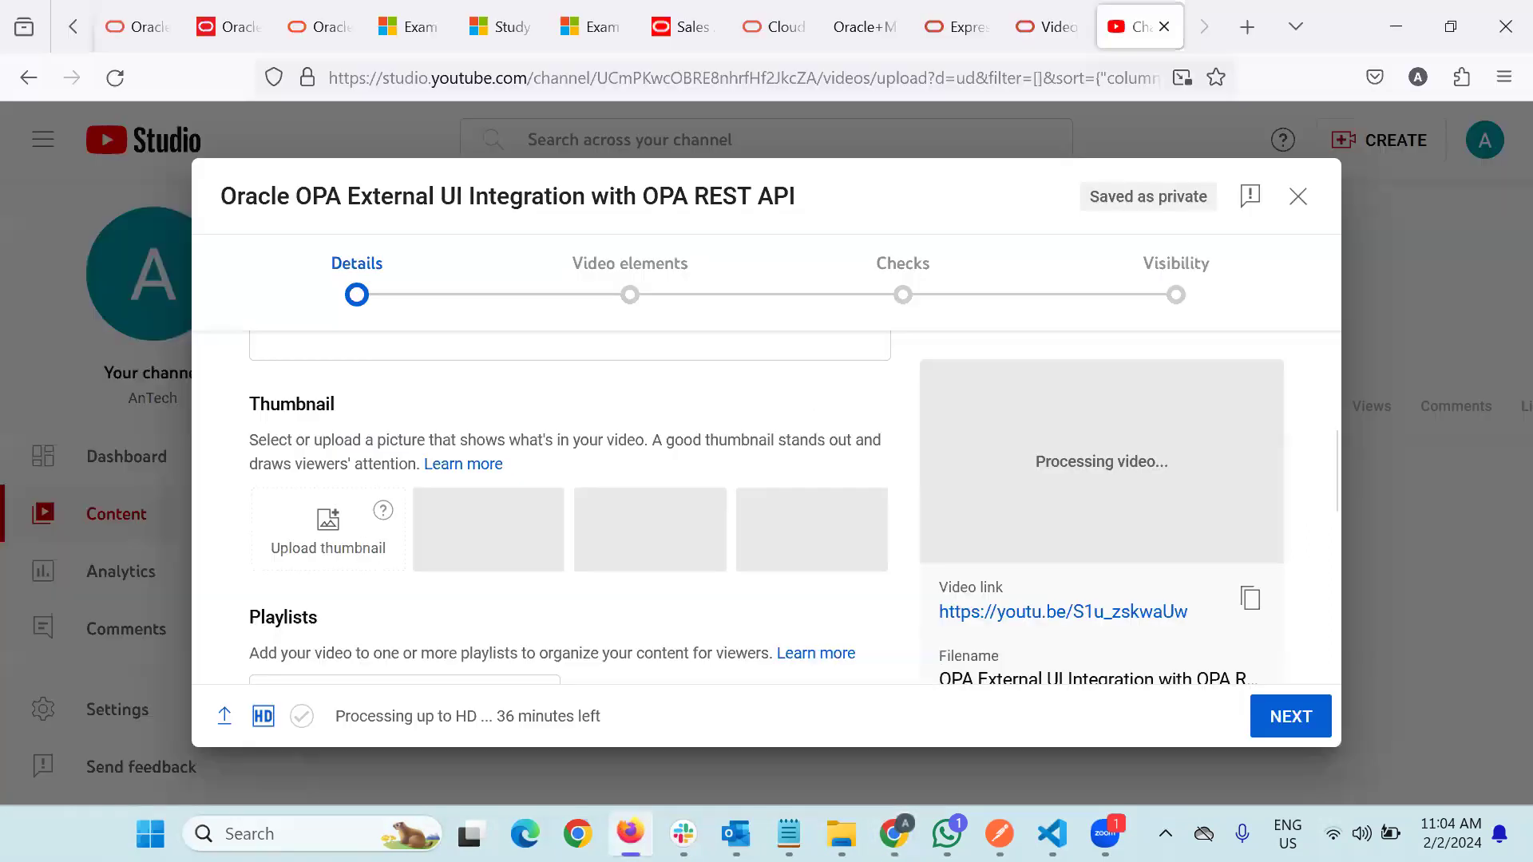
pyautogui.click(1247, 38)
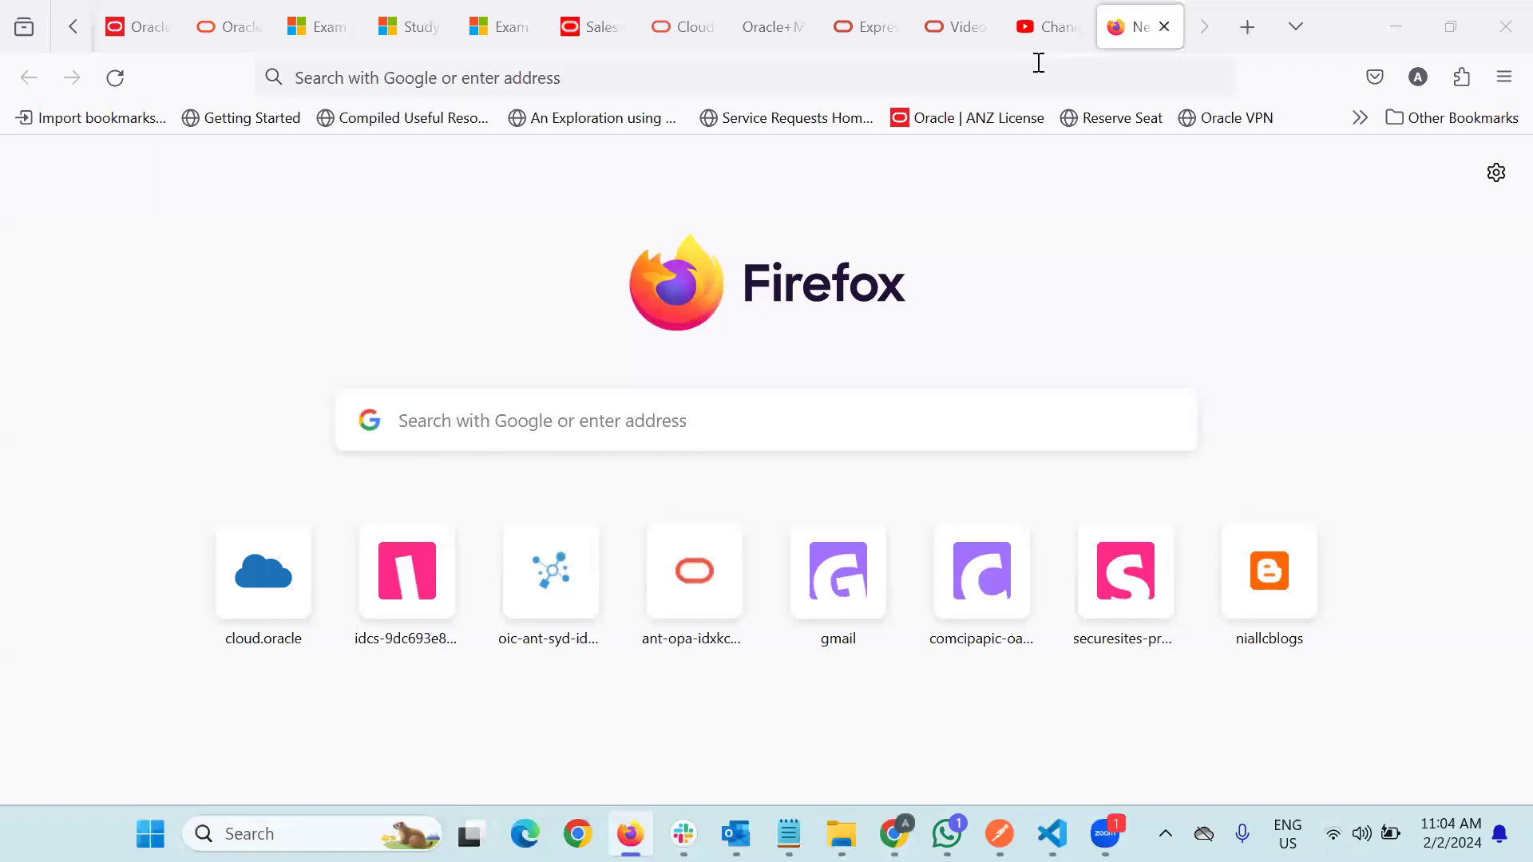
pyautogui.click(1038, 62)
pyautogui.hotkey('ctrl', 'v')
pyautogui.press('Return')
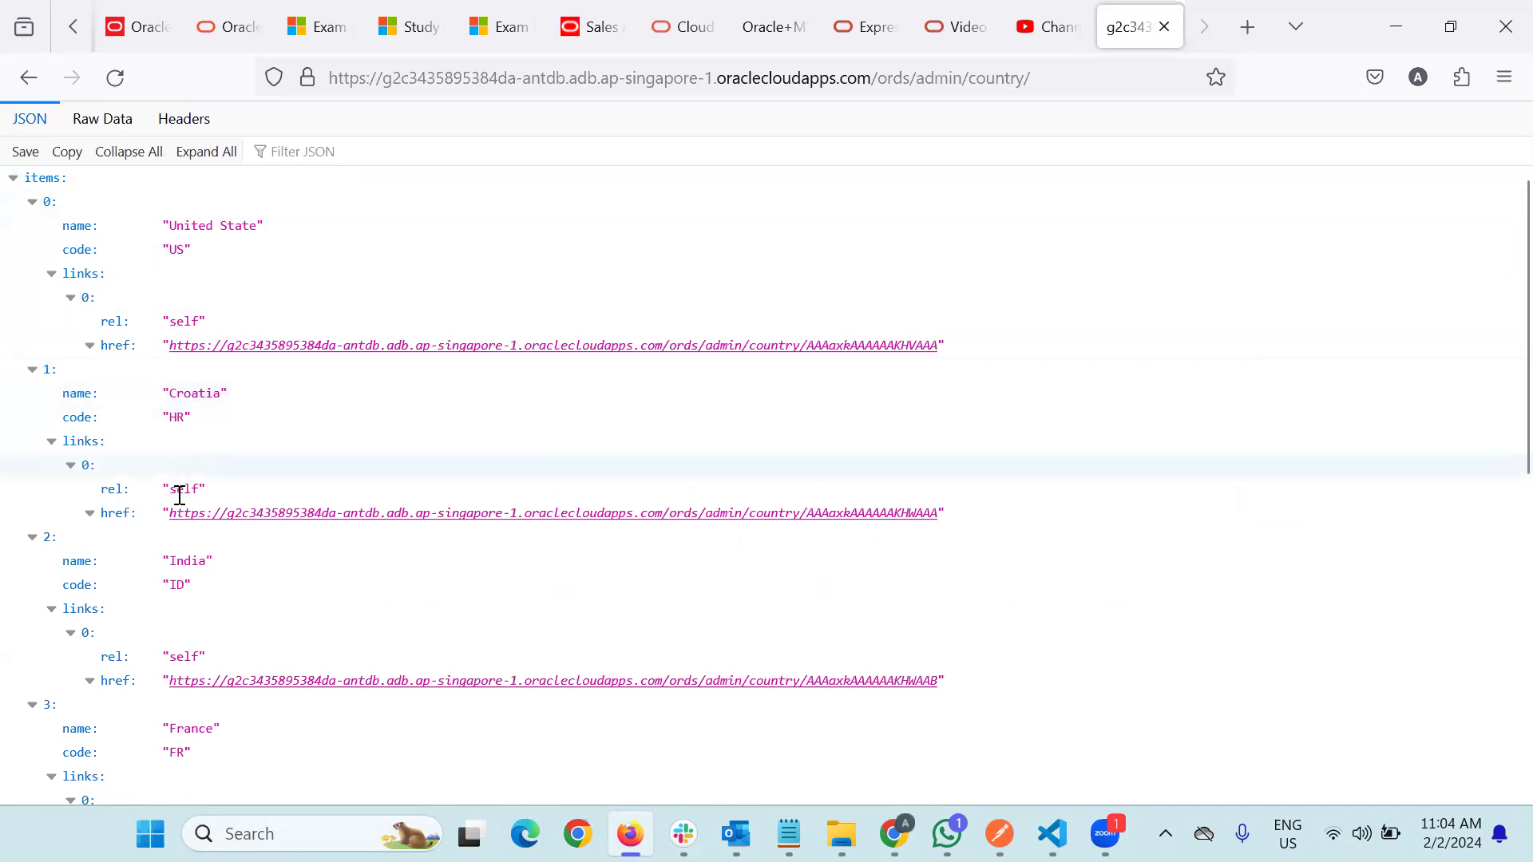
pyautogui.scroll(-5, 184, 495)
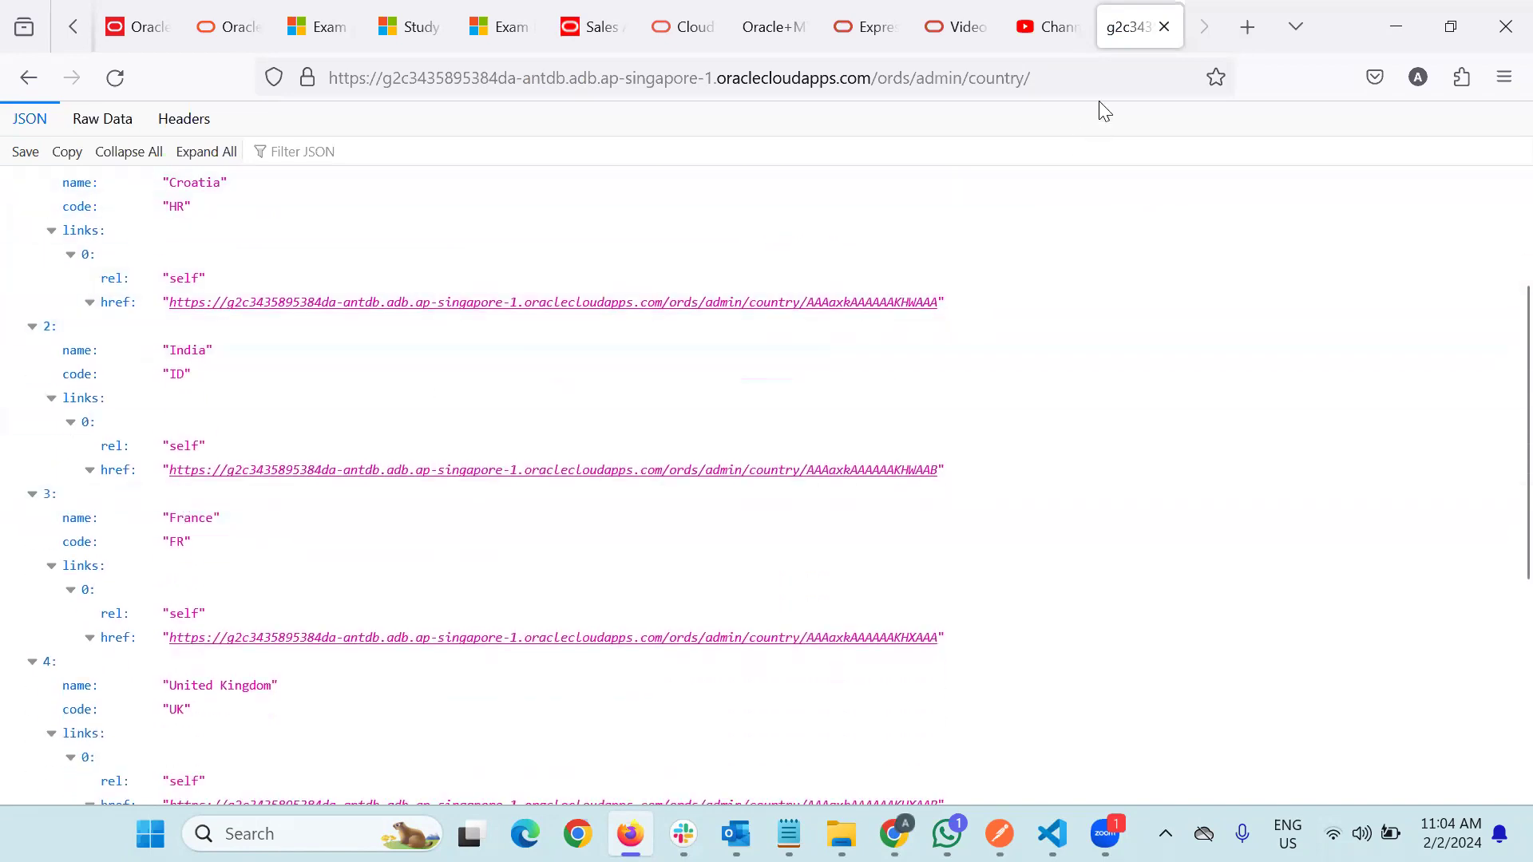
# Switch back to Chrome and open the GetCountry connector of the TravelrequestApp-API process application.
pyautogui.click(894, 834)
pyautogui.click(1007, 735)
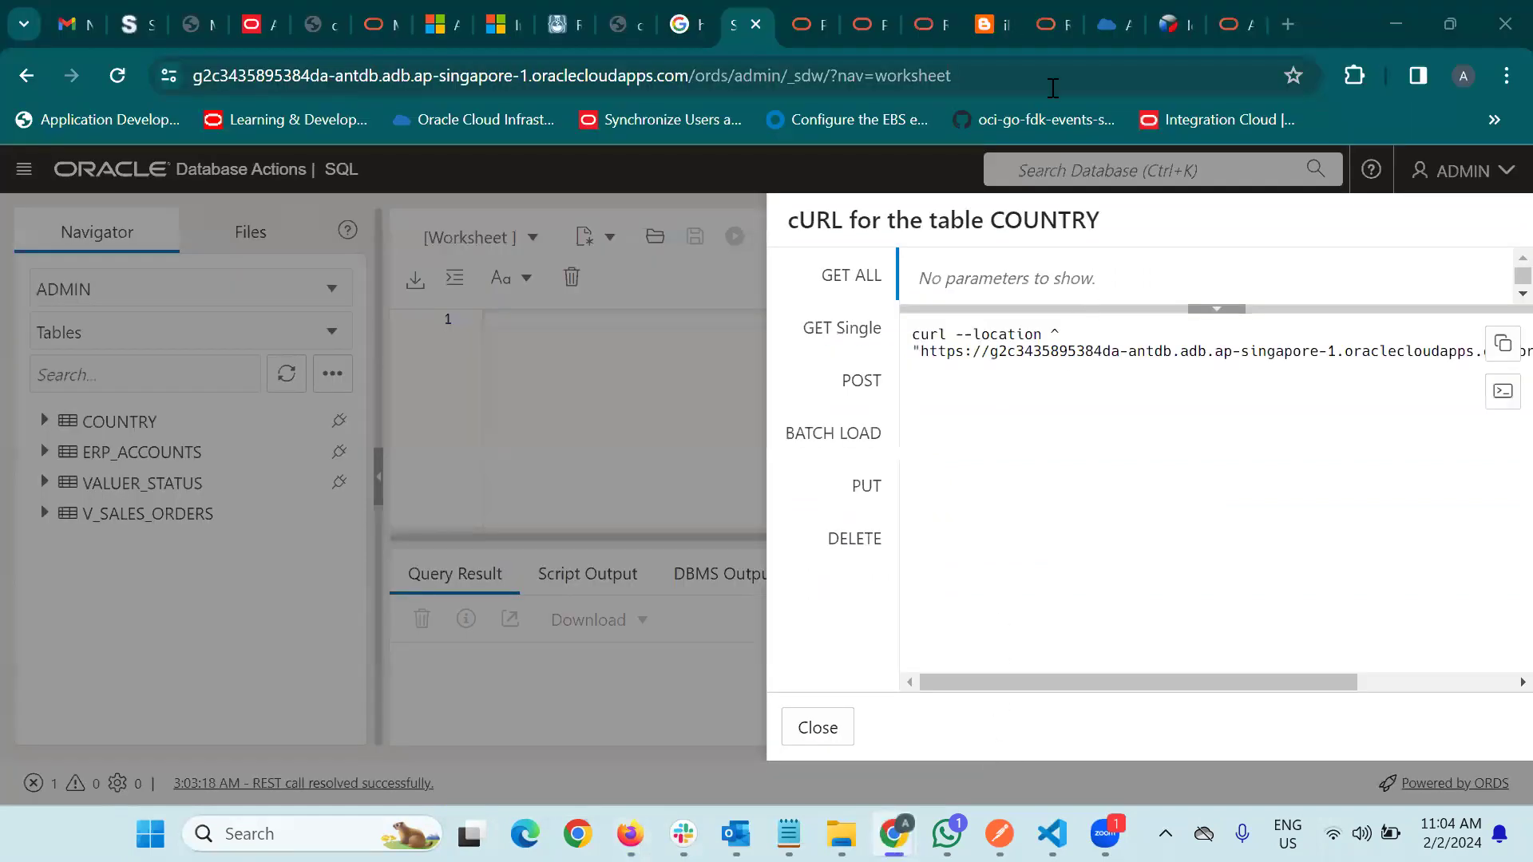
pyautogui.click(805, 22)
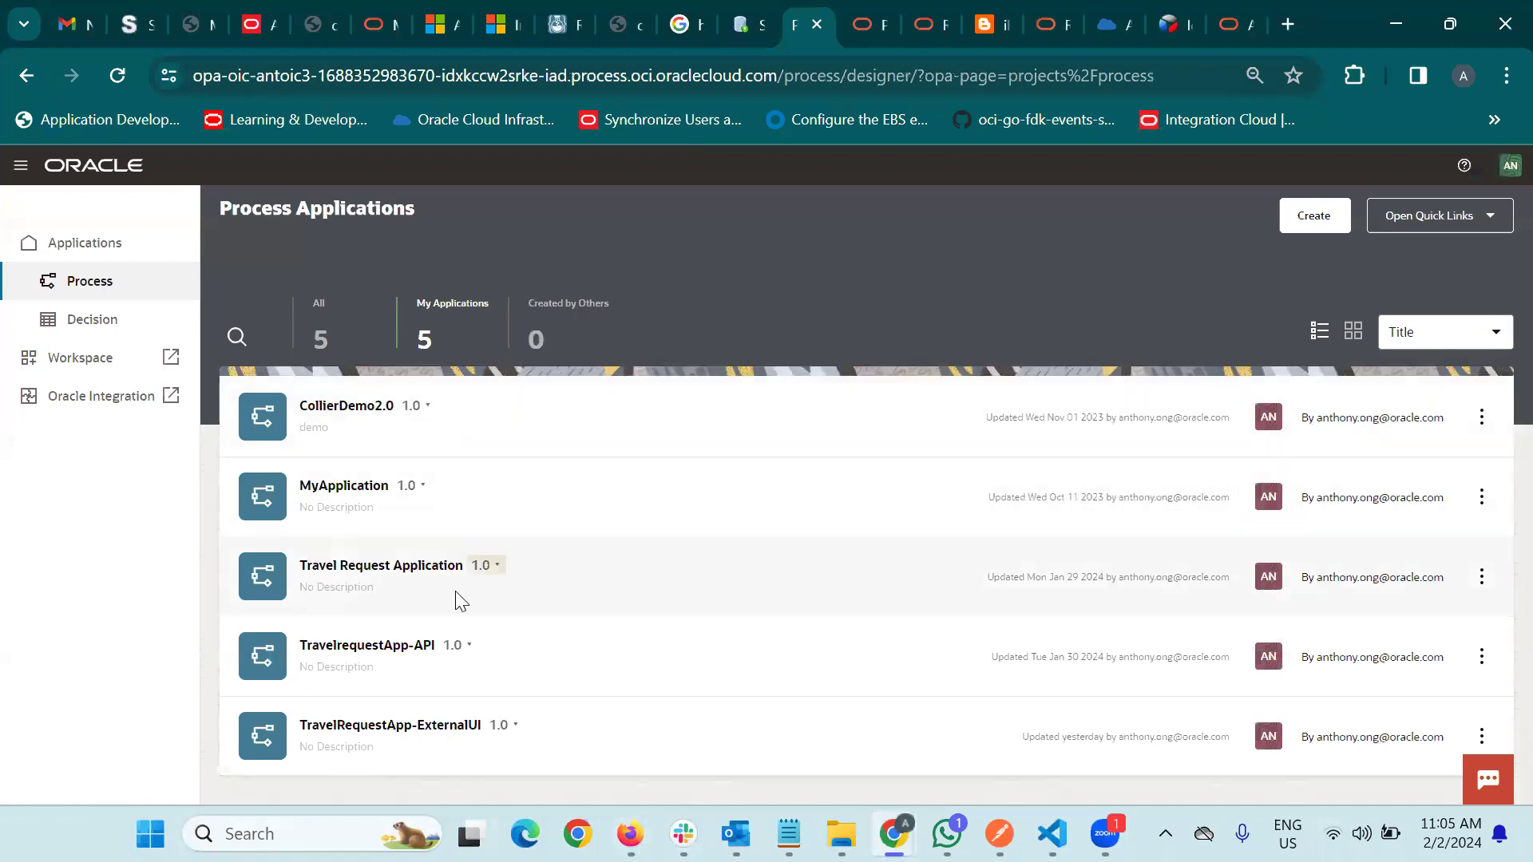
pyautogui.click(410, 645)
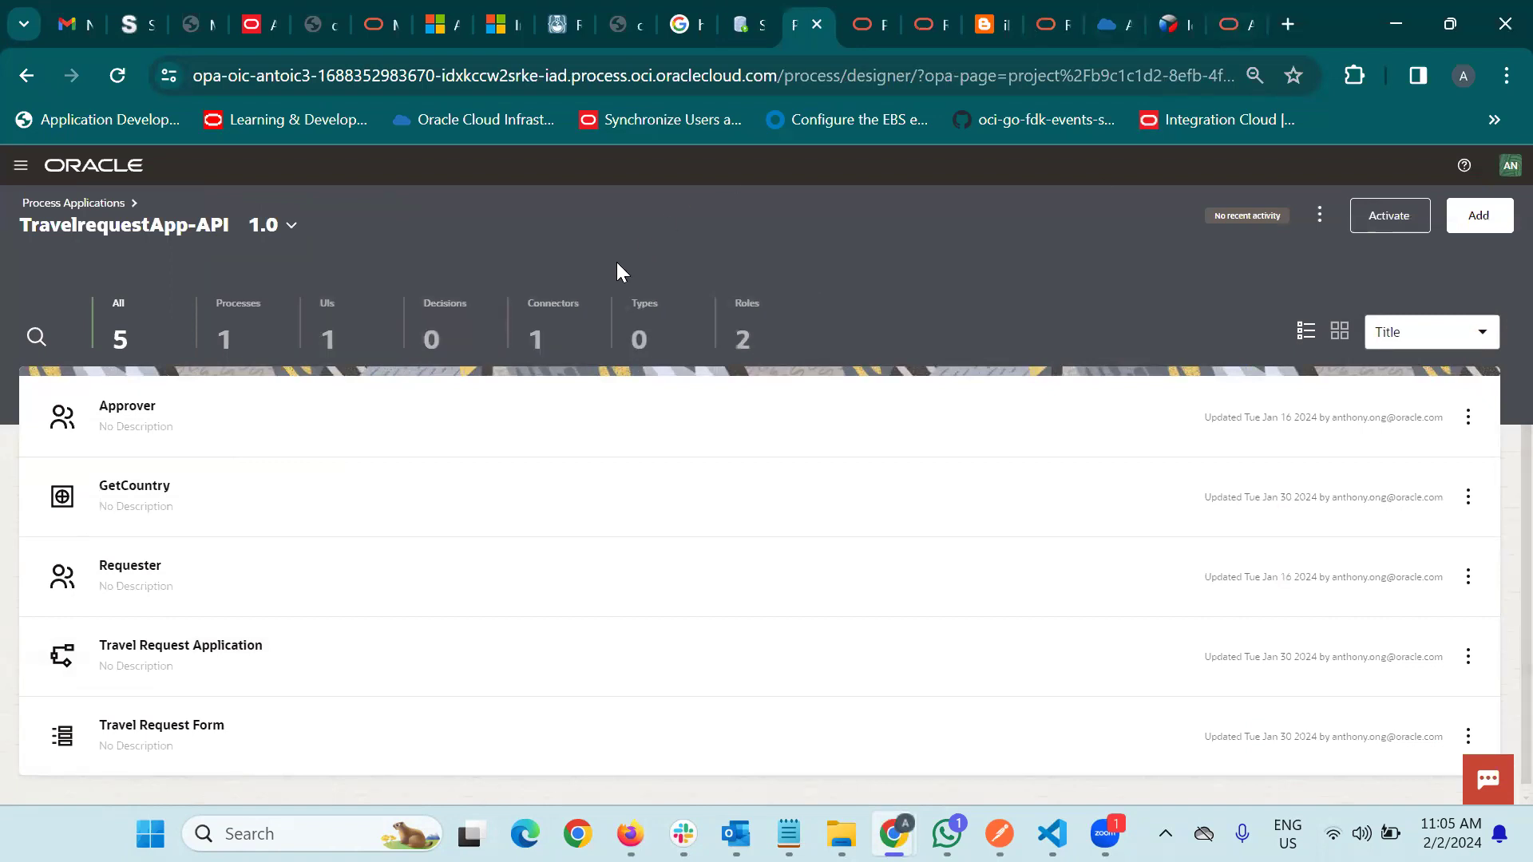
pyautogui.click(557, 340)
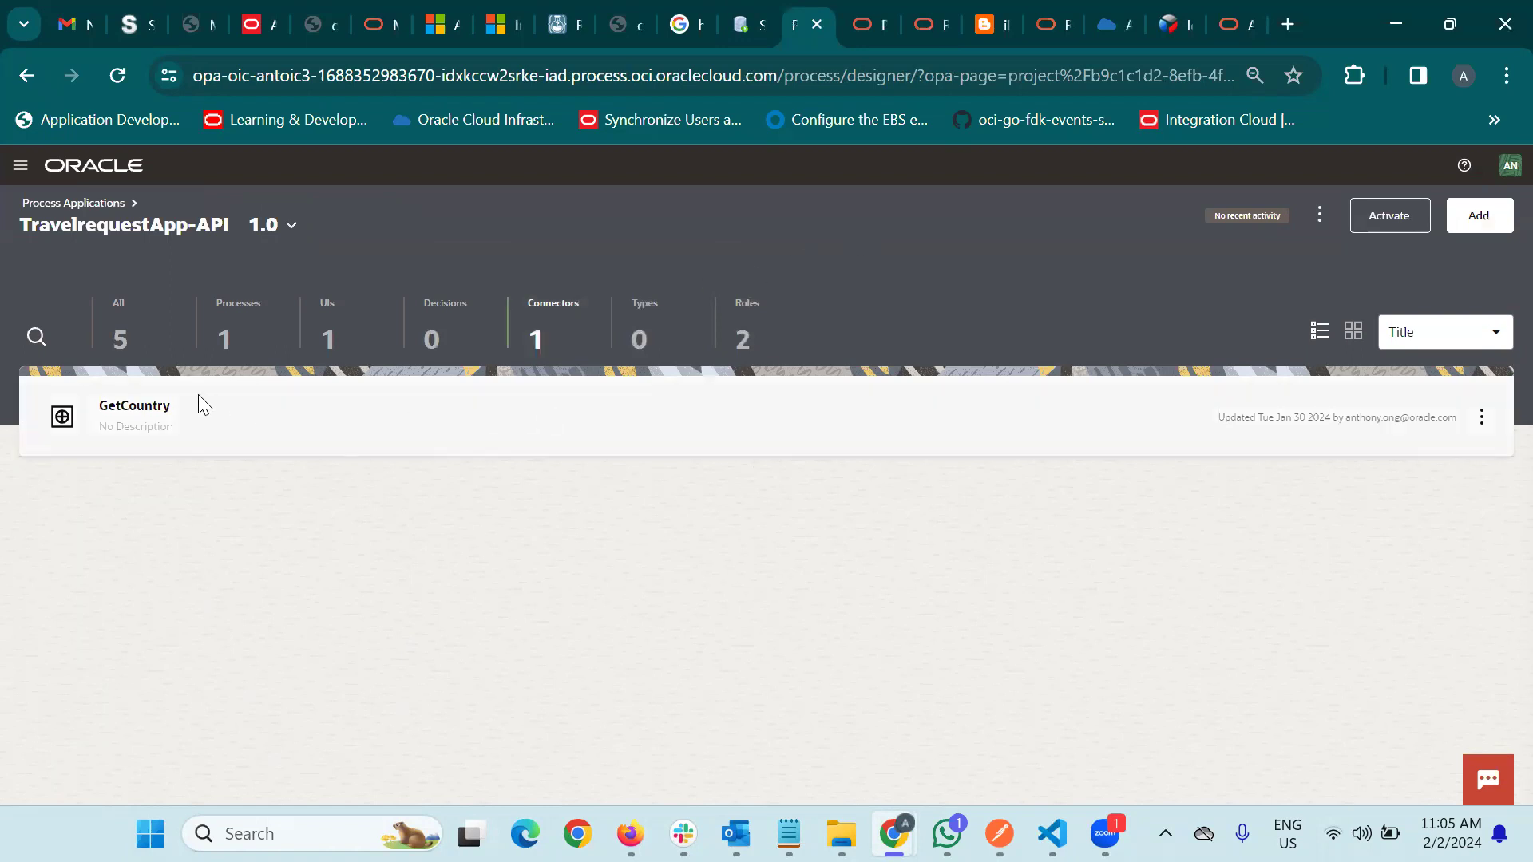
pyautogui.click(297, 425)
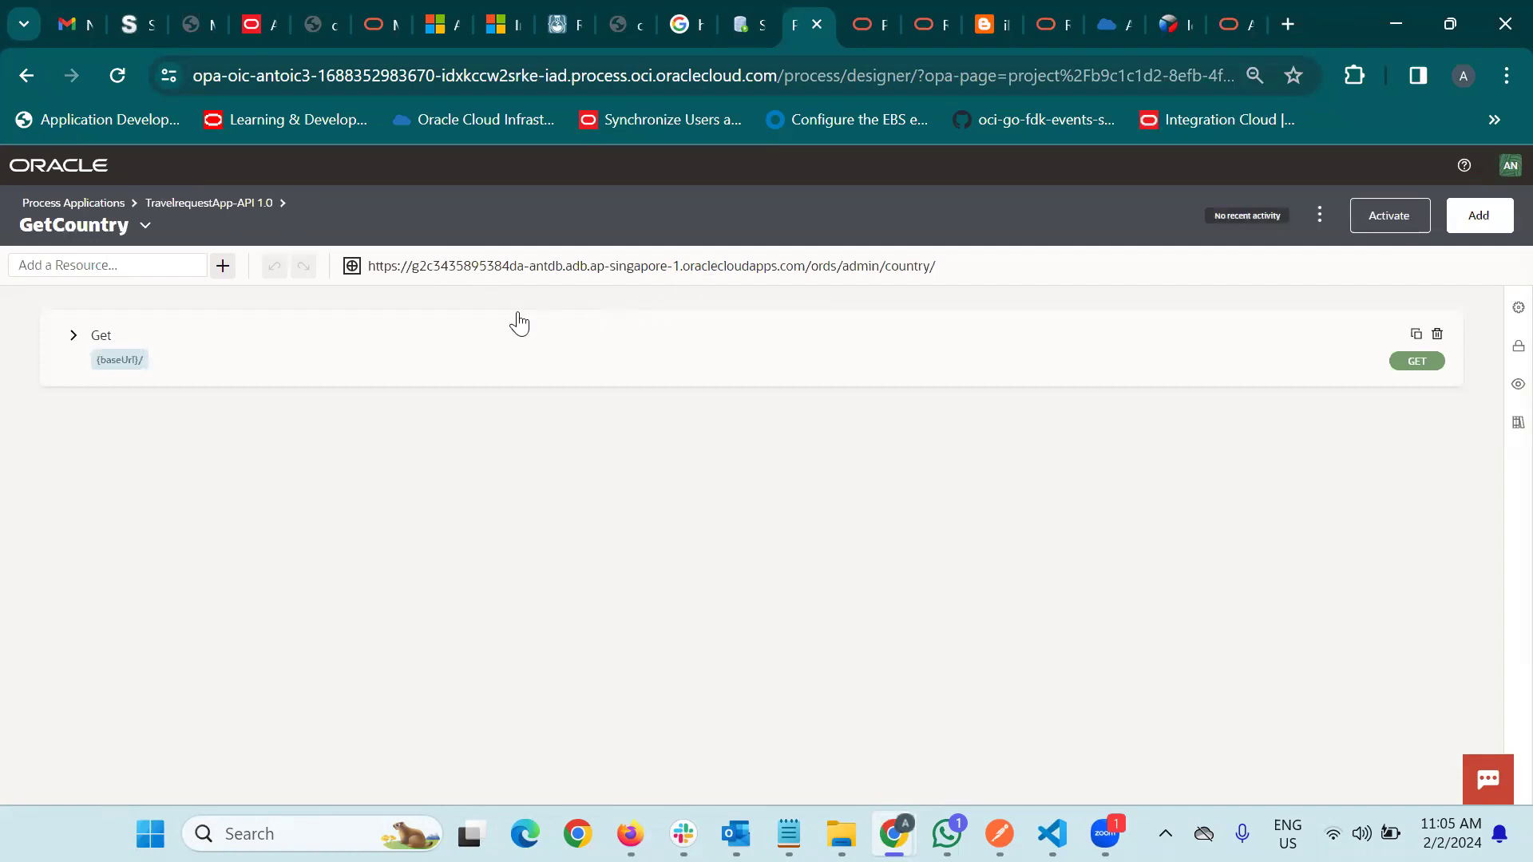
# Expand the connector's Get resource and view the operation types that can be added to it.
pyautogui.click(156, 342)
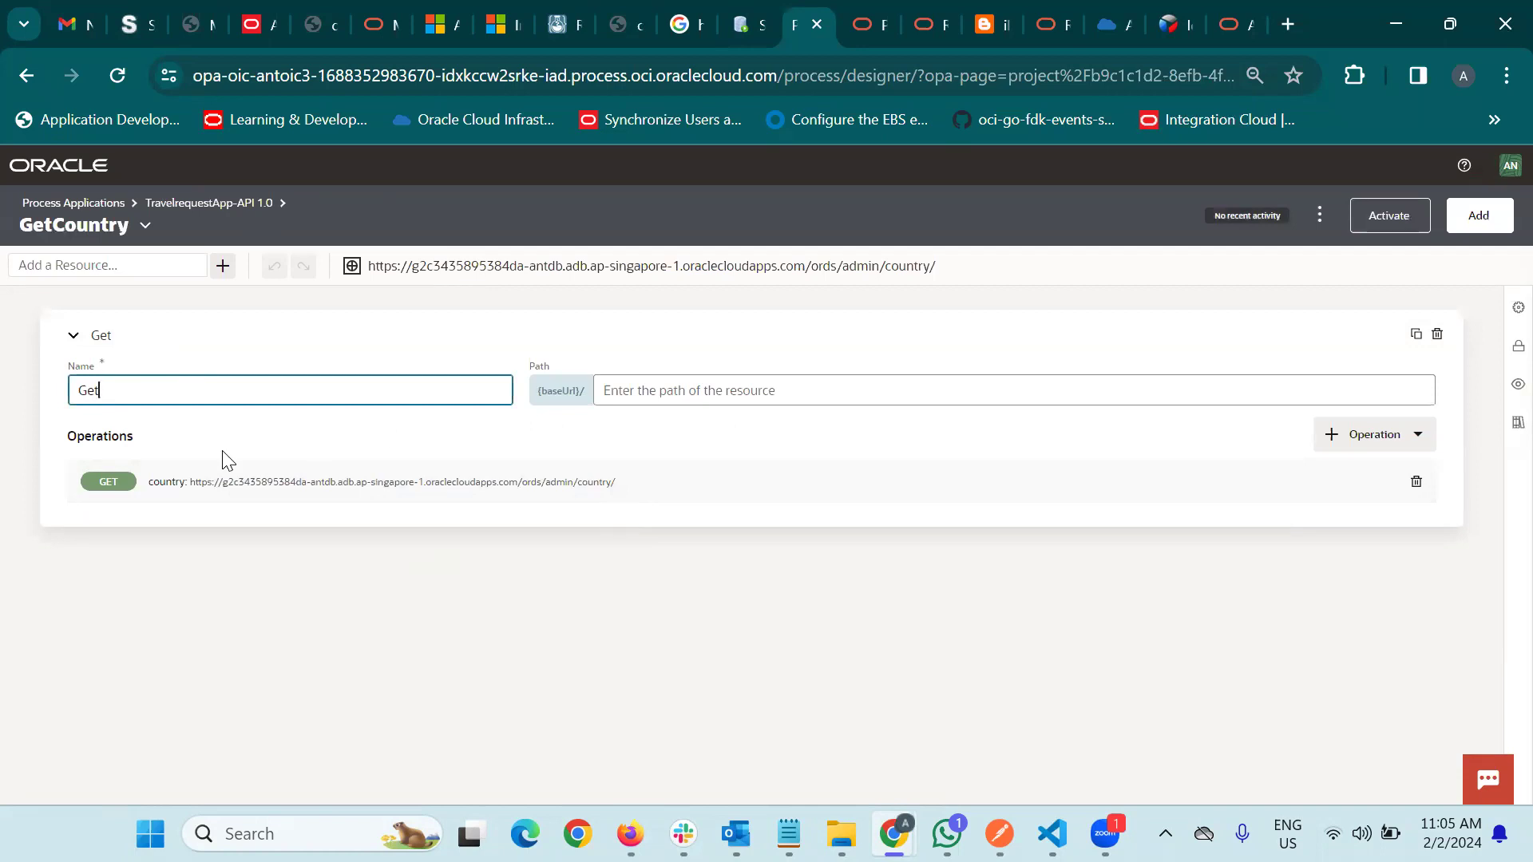
pyautogui.click(1397, 436)
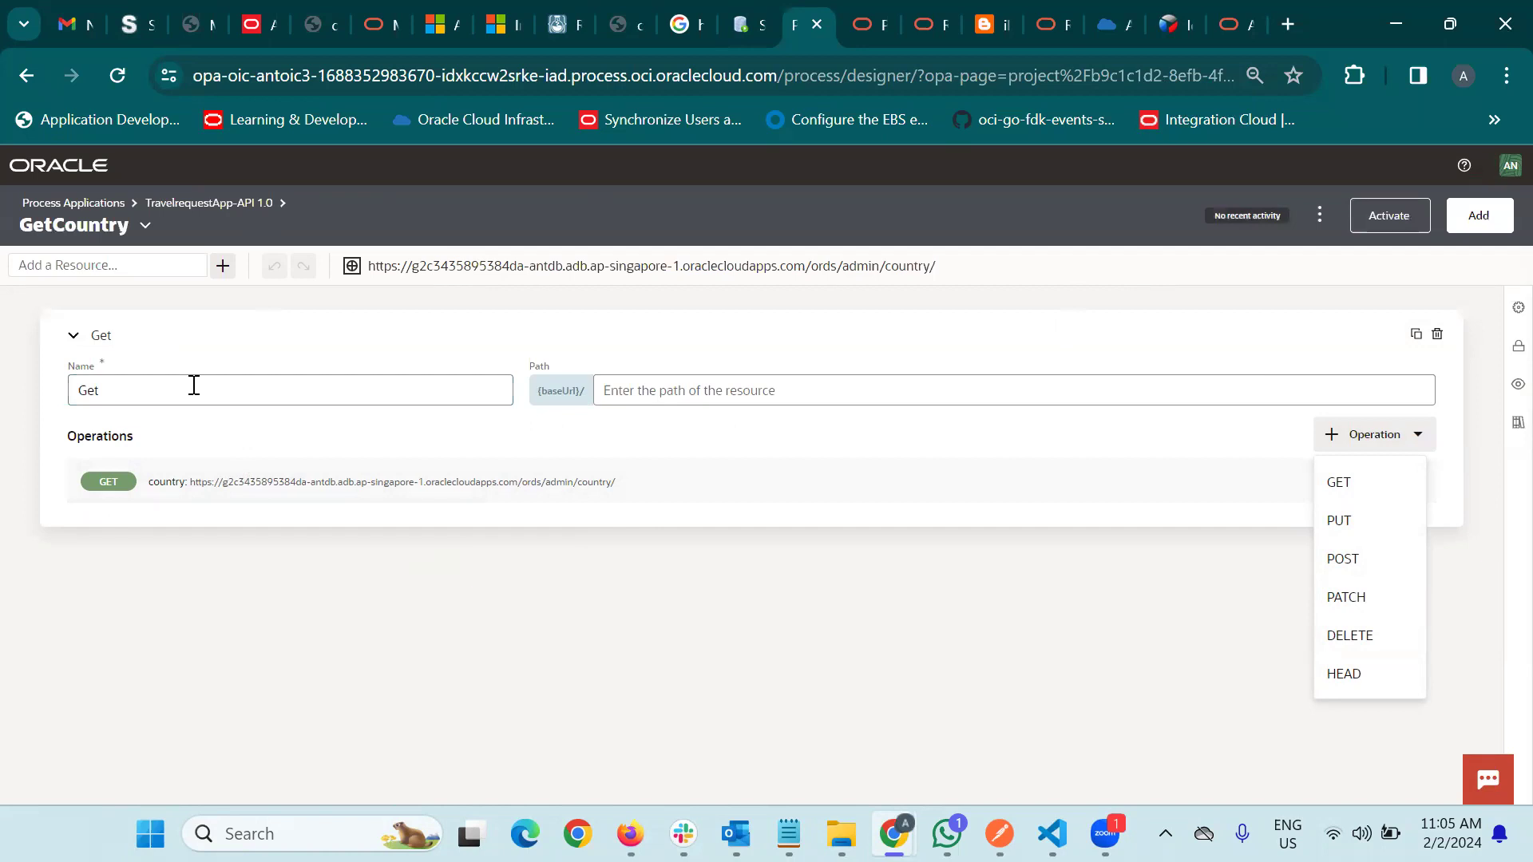
pyautogui.click(118, 383)
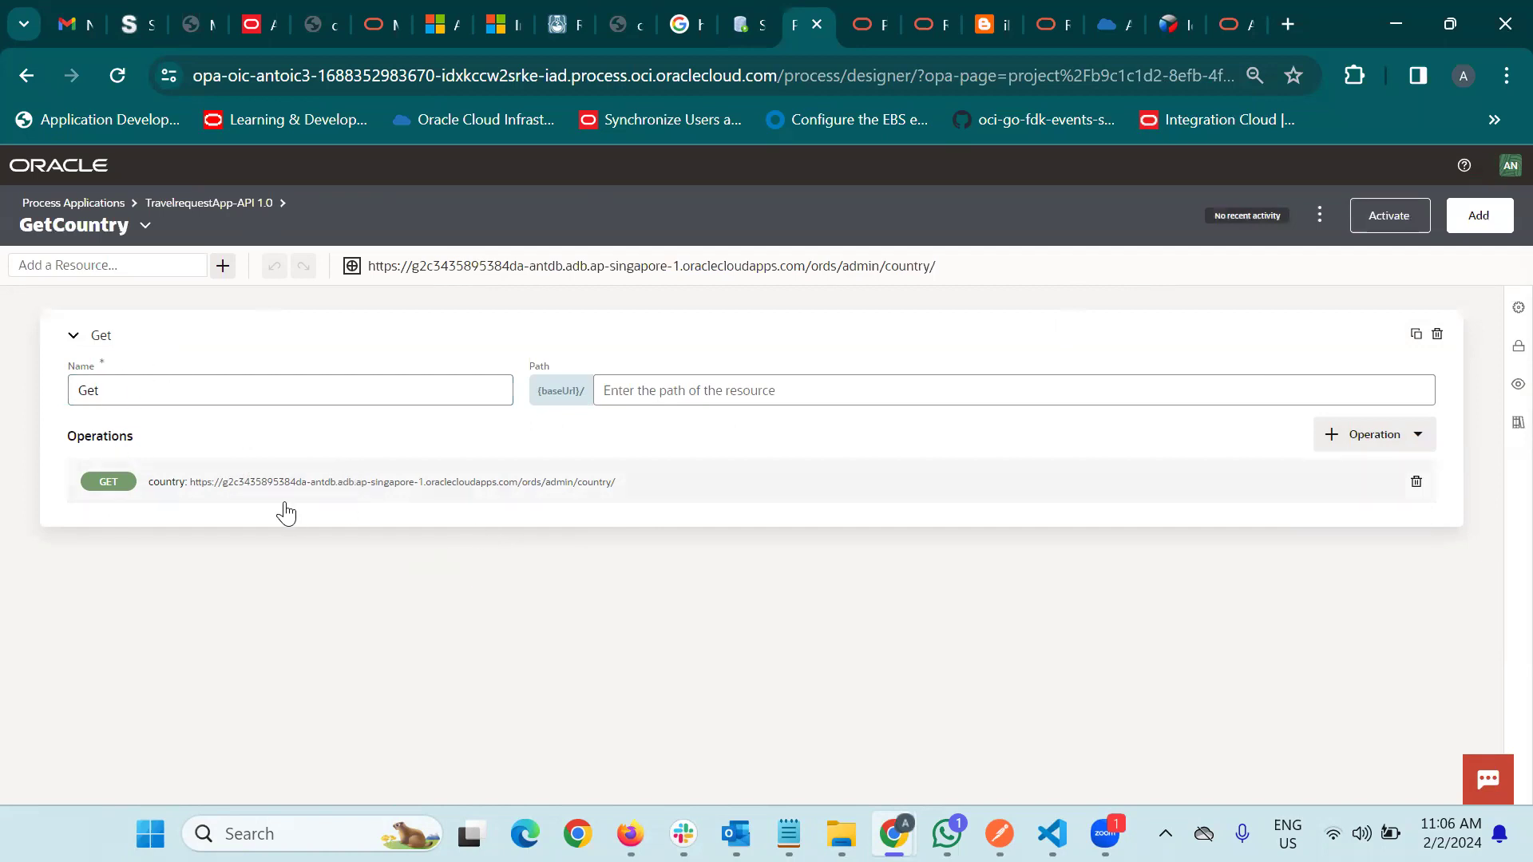
# Open the country GET operation's response definition and compare it with the JSON response in Firefox.
pyautogui.click(401, 492)
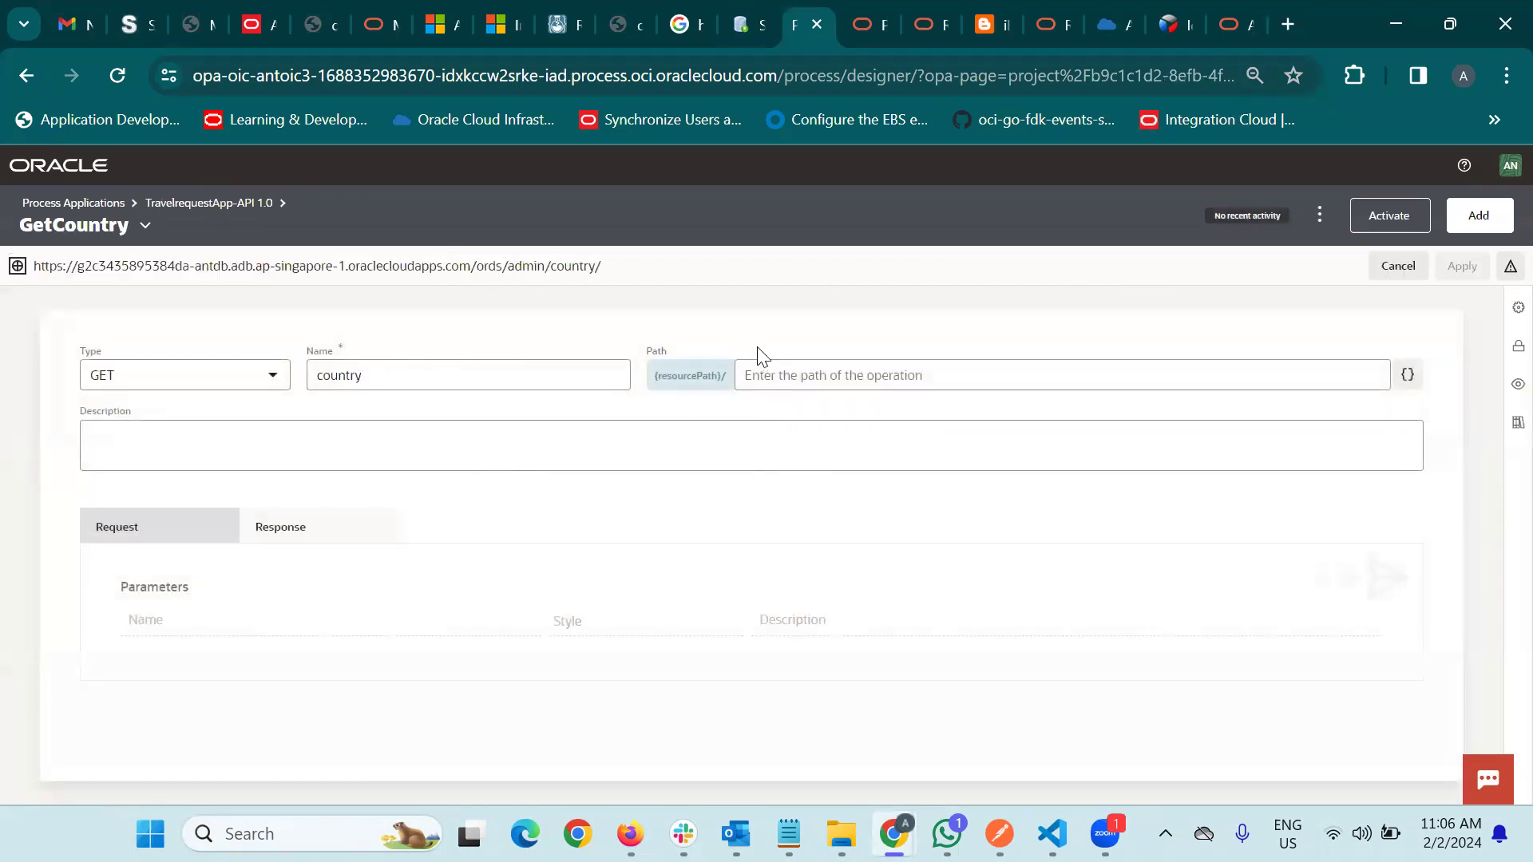
pyautogui.click(345, 534)
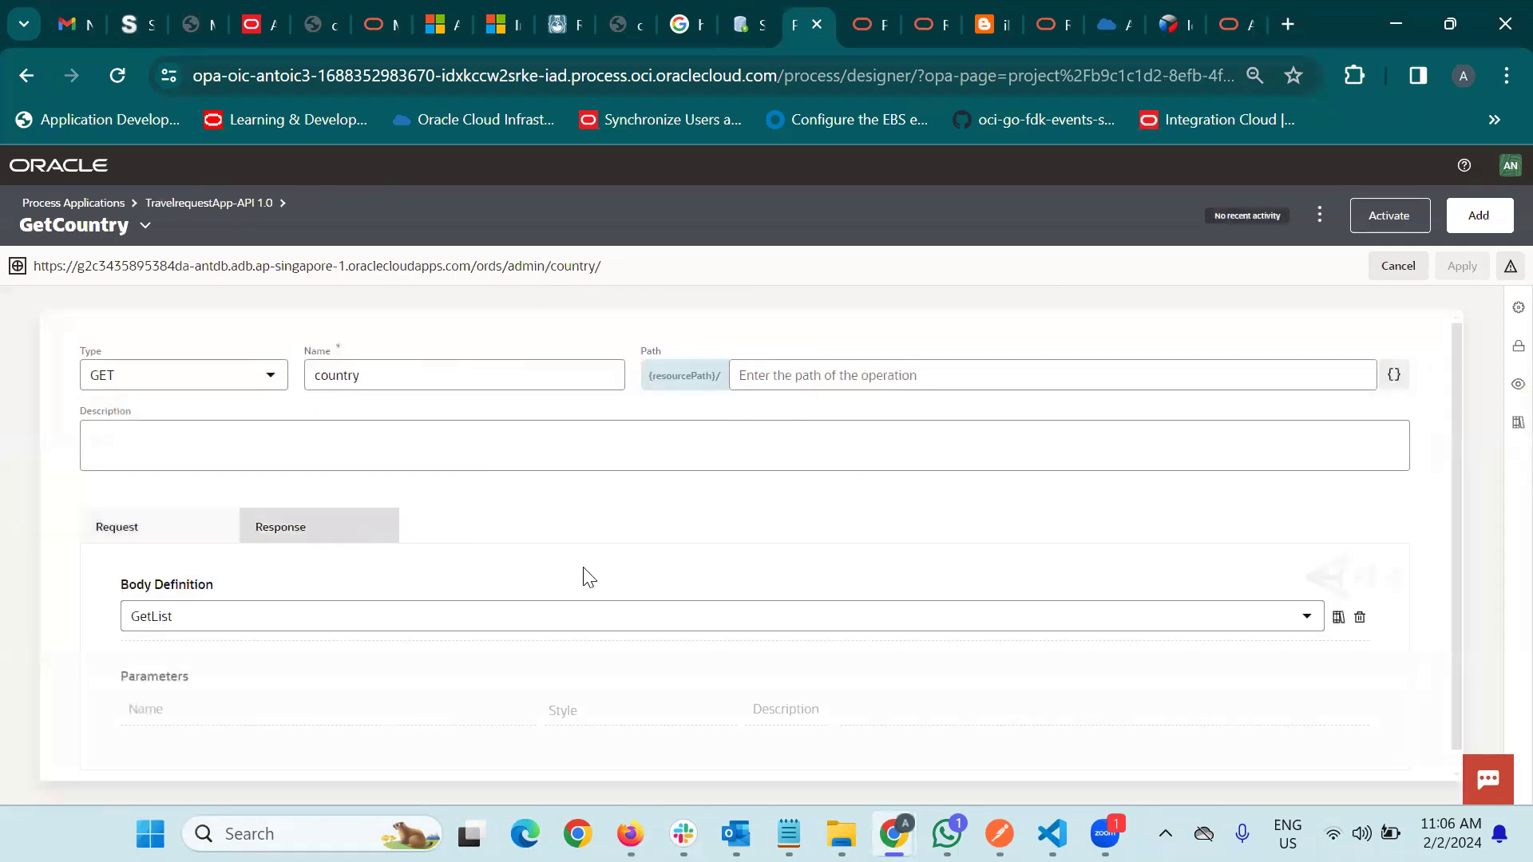
pyautogui.scroll(-1, 582, 575)
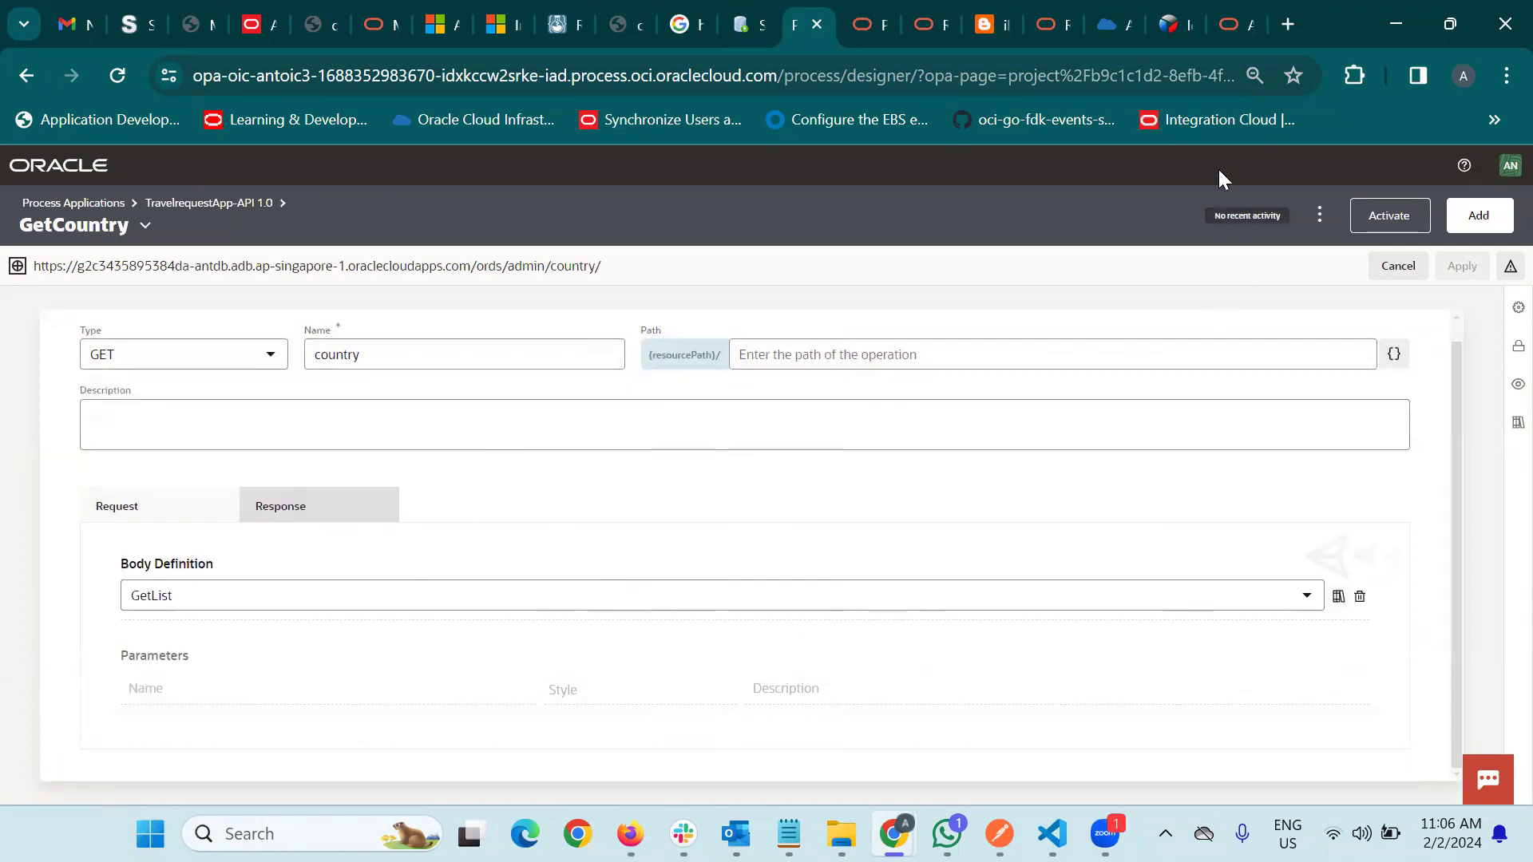
pyautogui.click(630, 833)
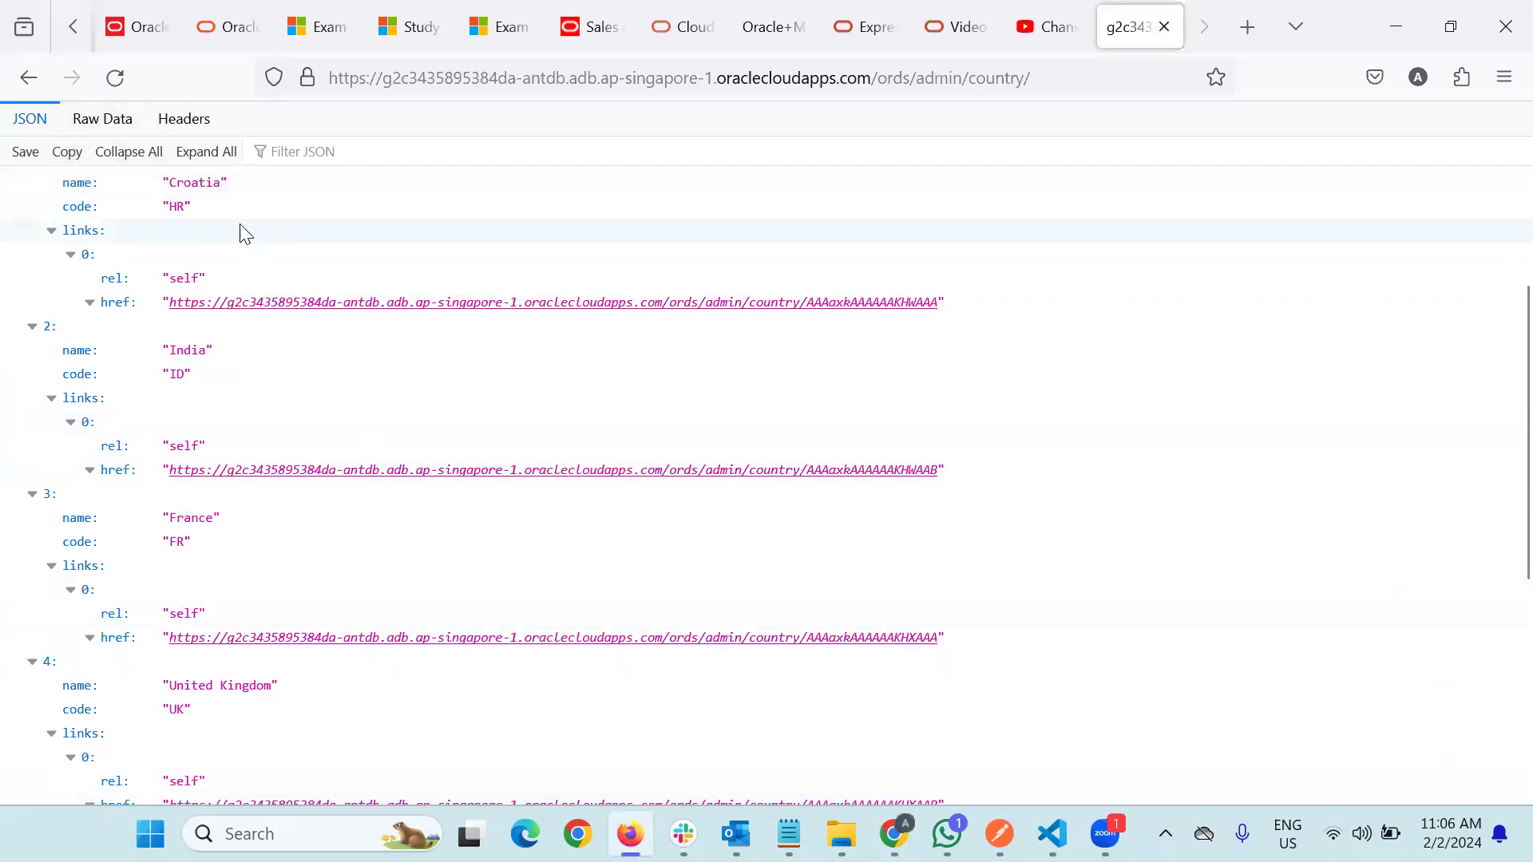
pyautogui.hotkey('alt', 'Tab')
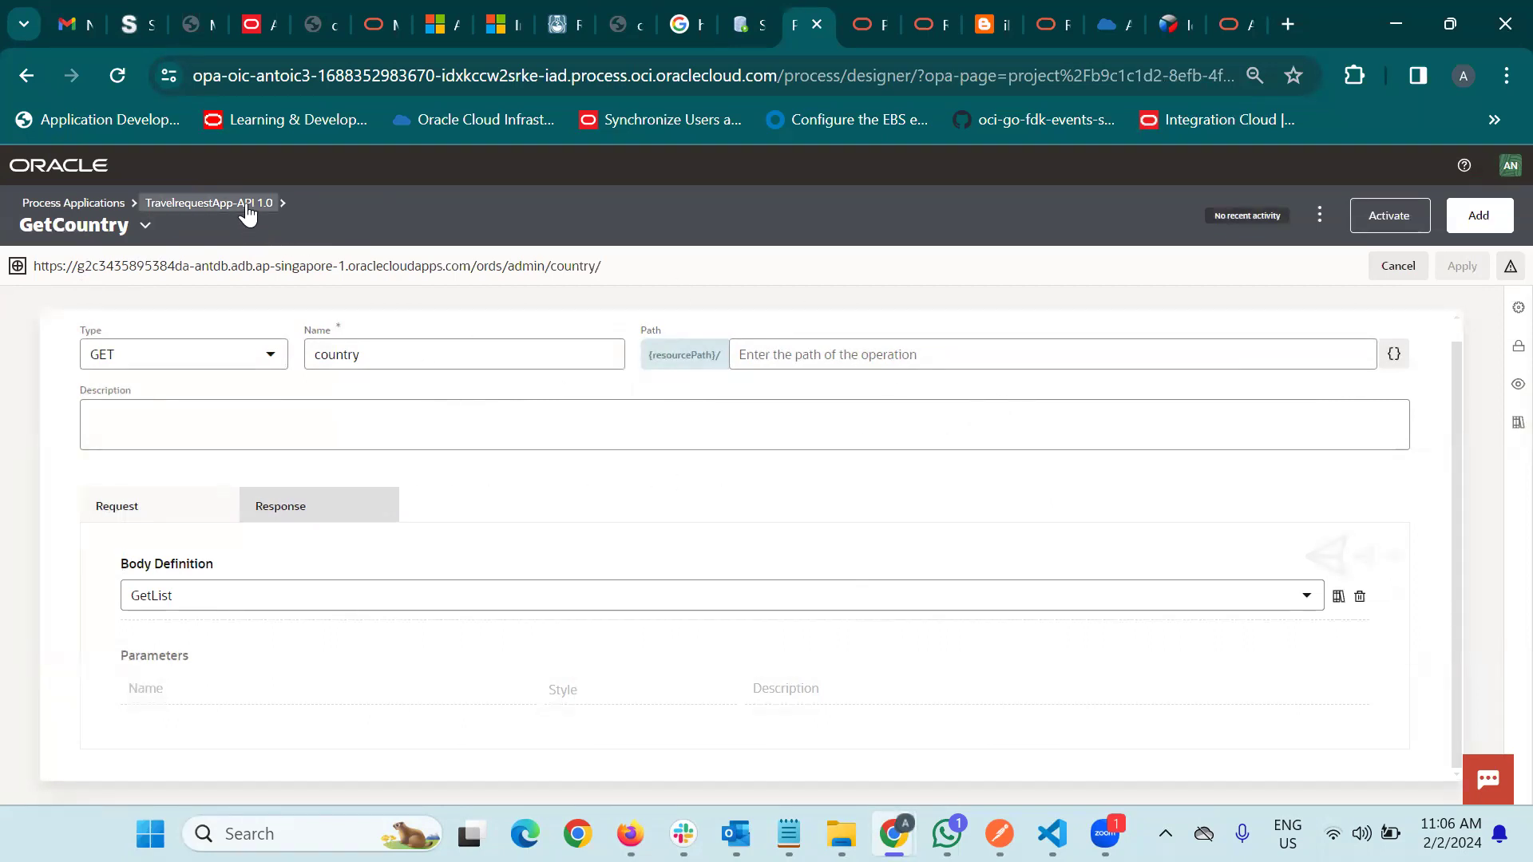
# Open the Travel Request Form of the application and show the properties of its Country select field.
pyautogui.click(147, 230)
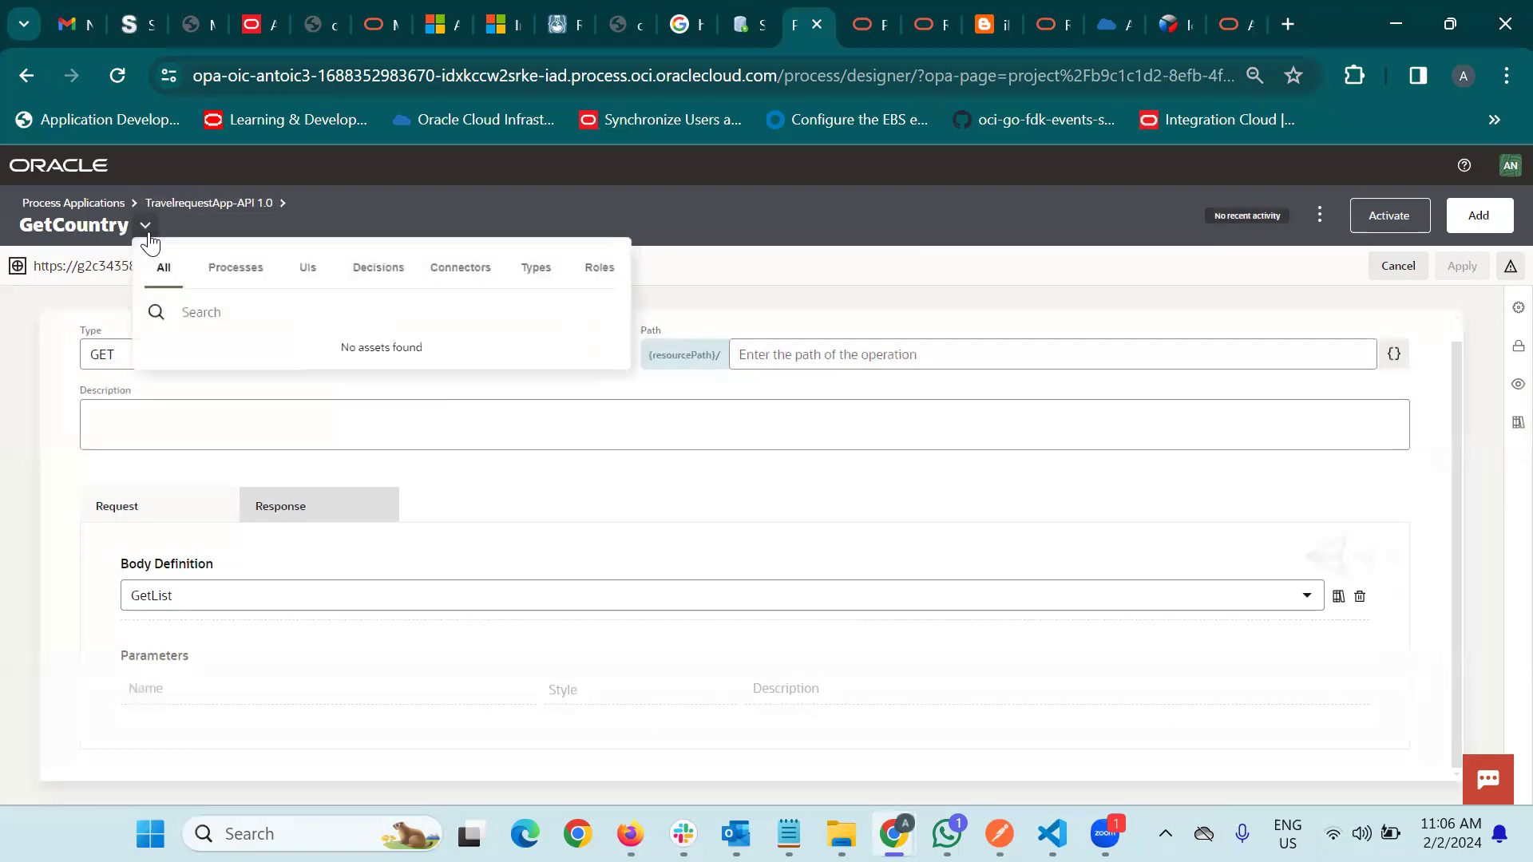
pyautogui.click(314, 273)
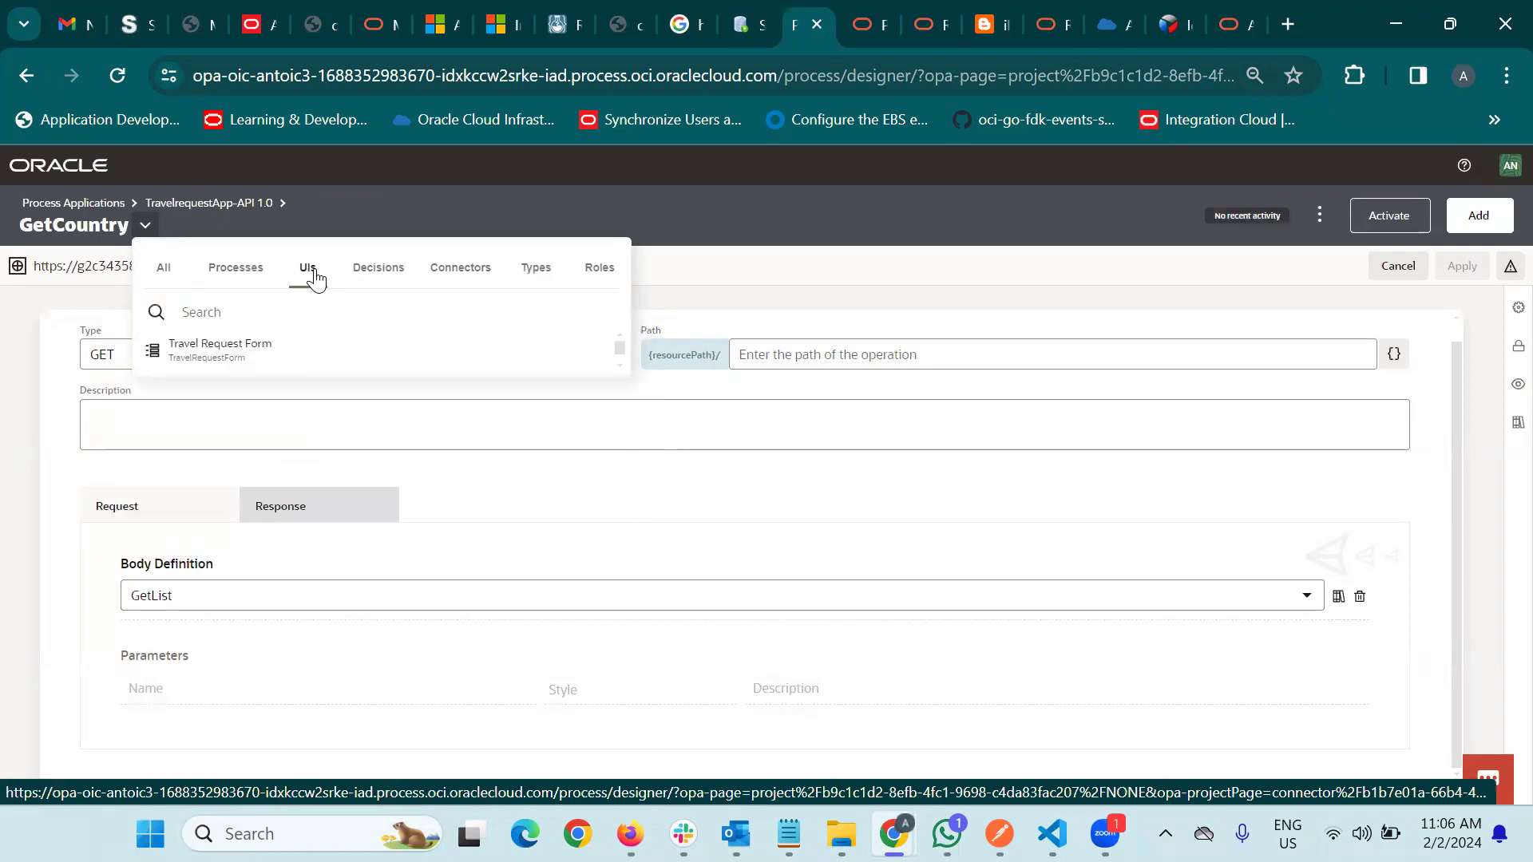
pyautogui.click(289, 351)
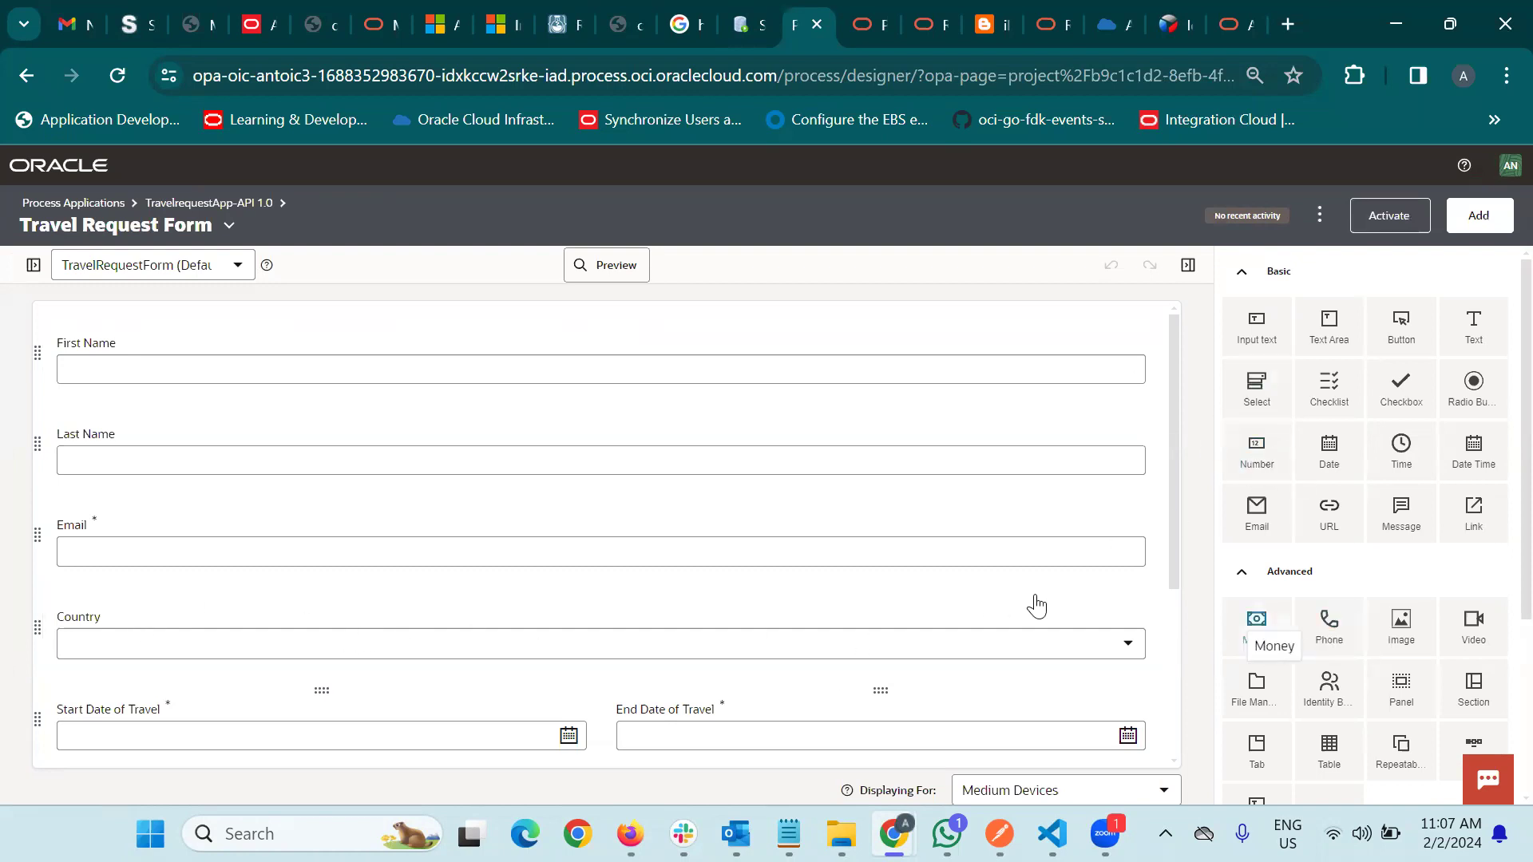
pyautogui.click(33, 264)
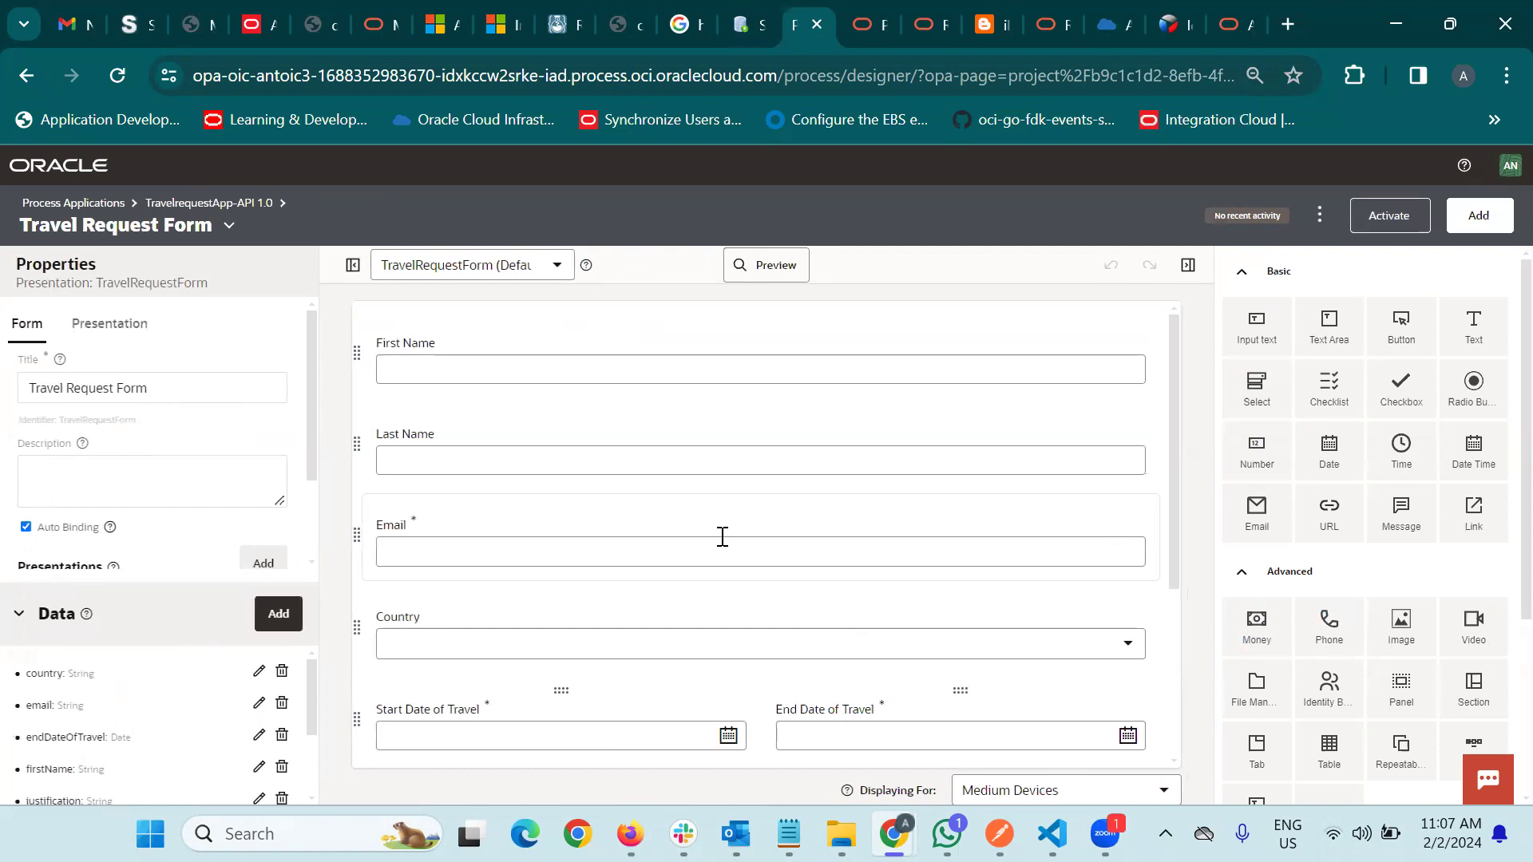
pyautogui.click(445, 623)
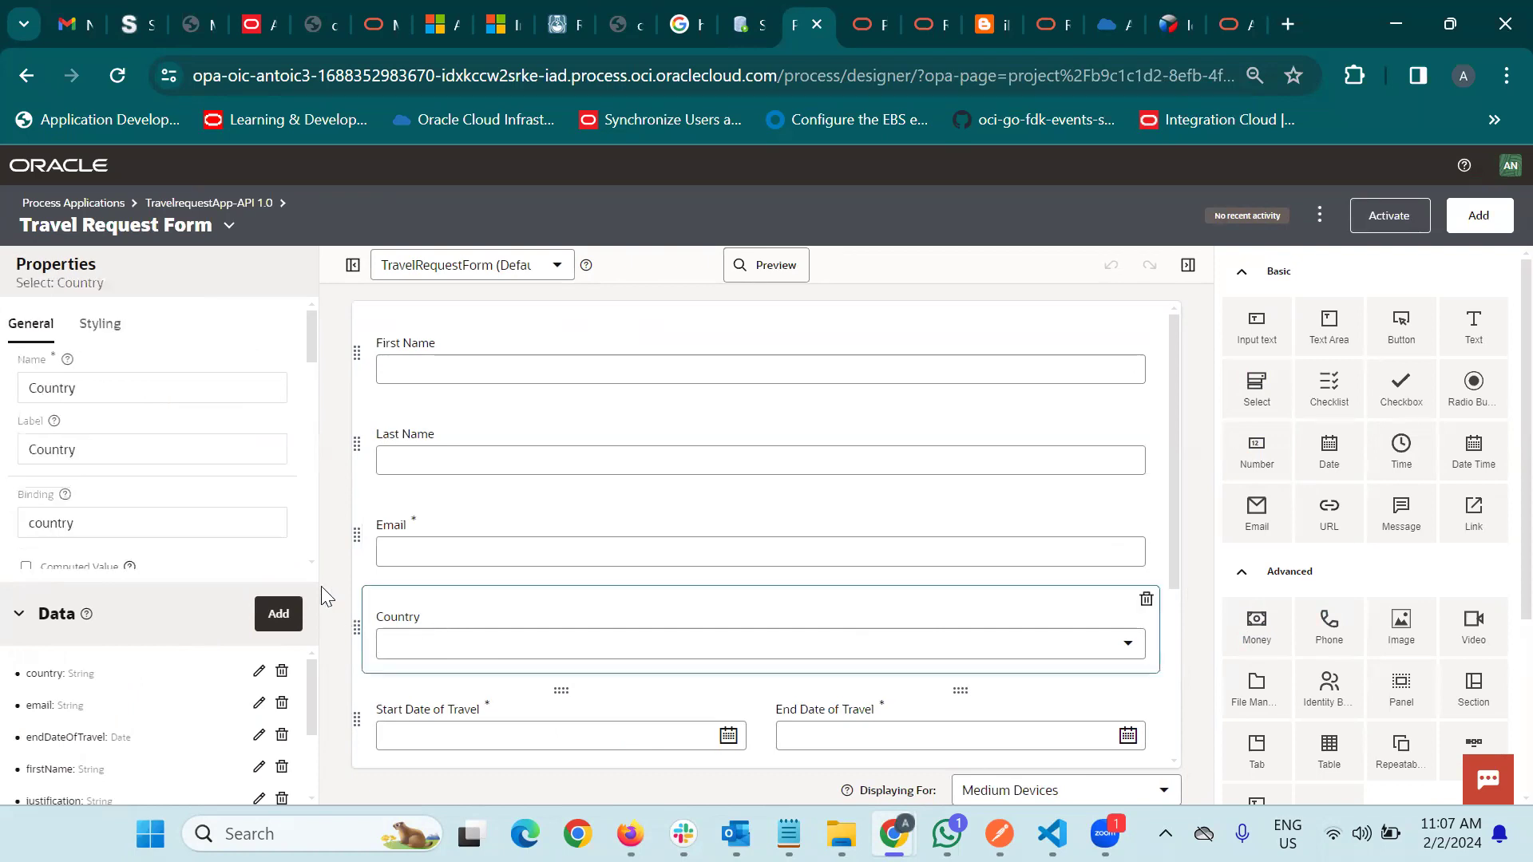
# Examine the connector and resource choices behind the Country field's options source.
pyautogui.scroll(-3, 234, 432)
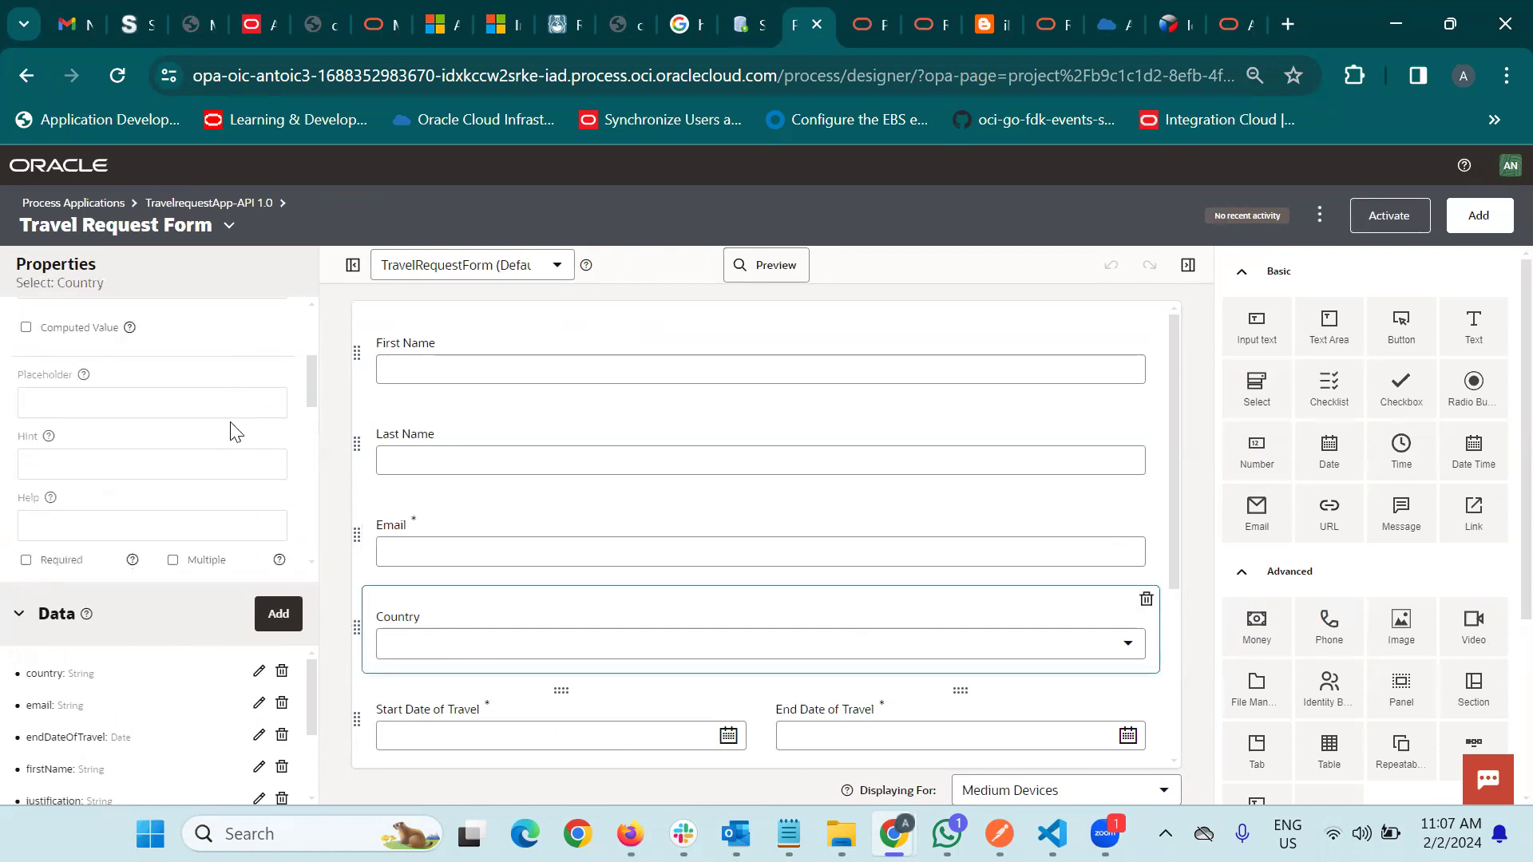
pyautogui.scroll(-3, 234, 431)
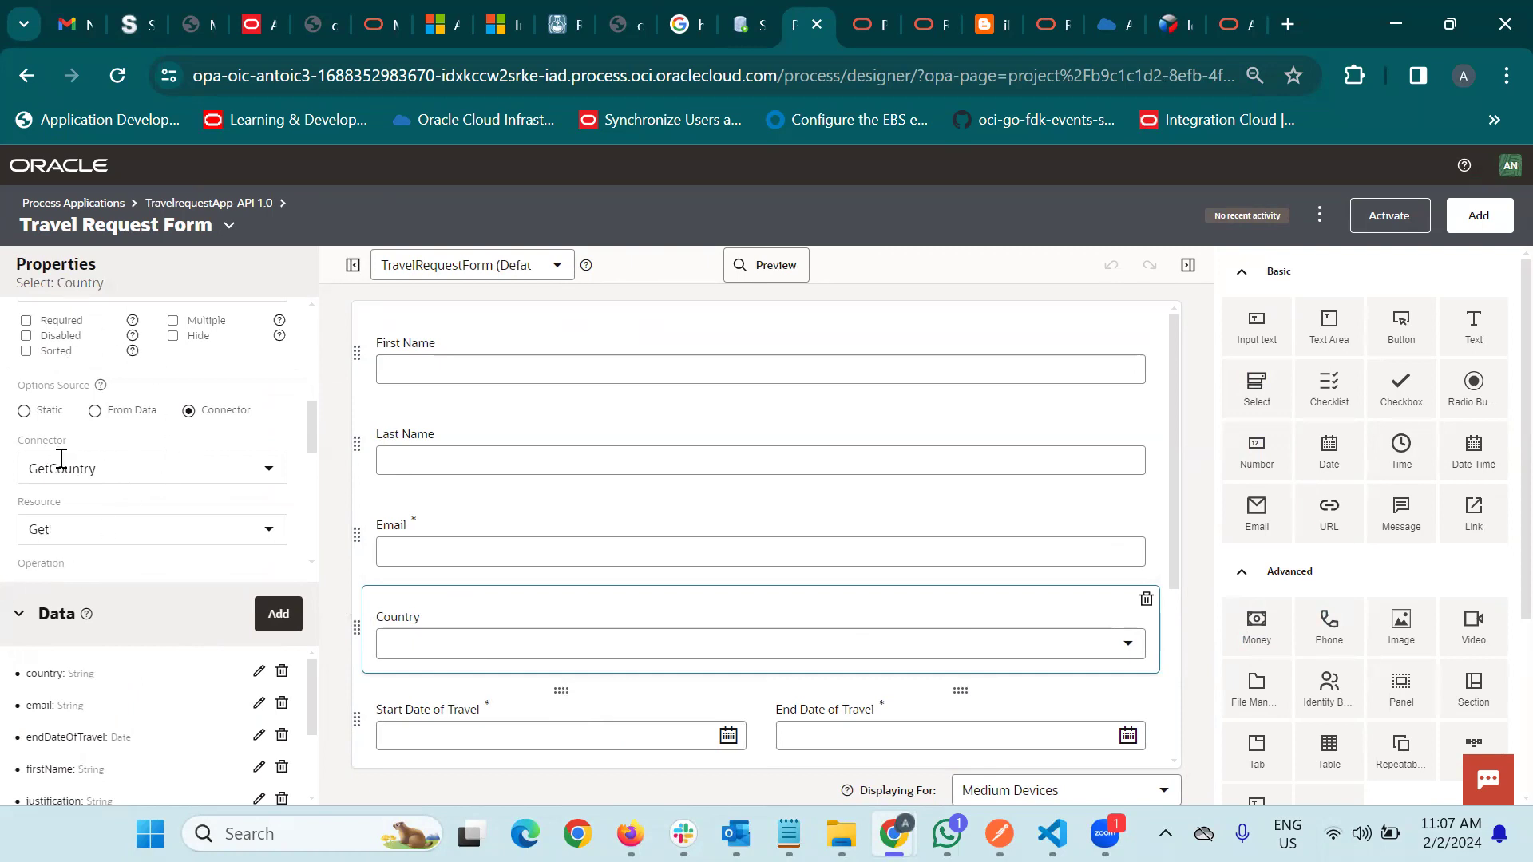
pyautogui.click(206, 468)
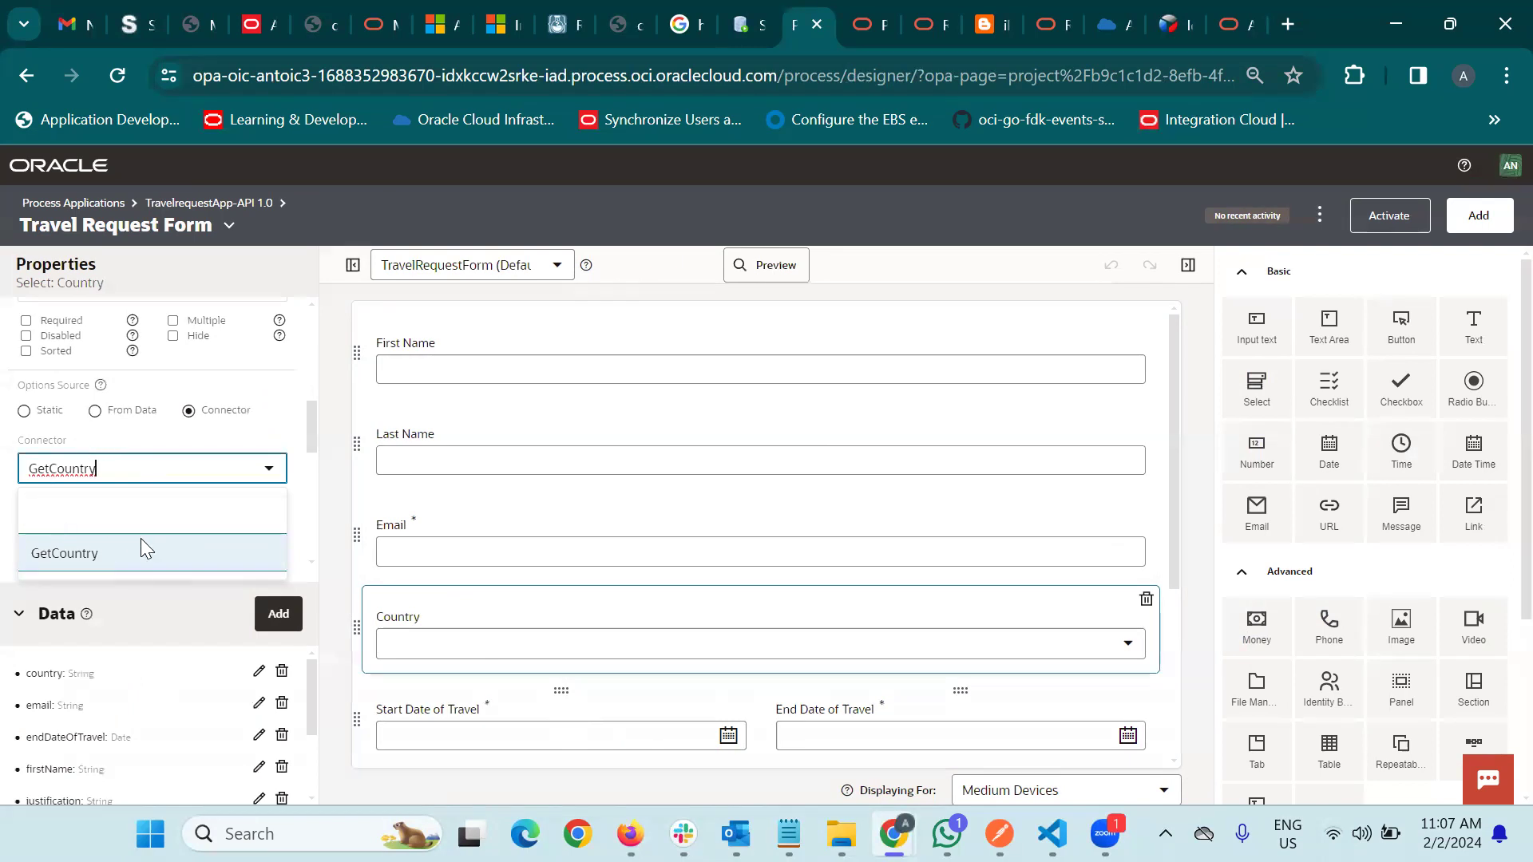
pyautogui.click(272, 473)
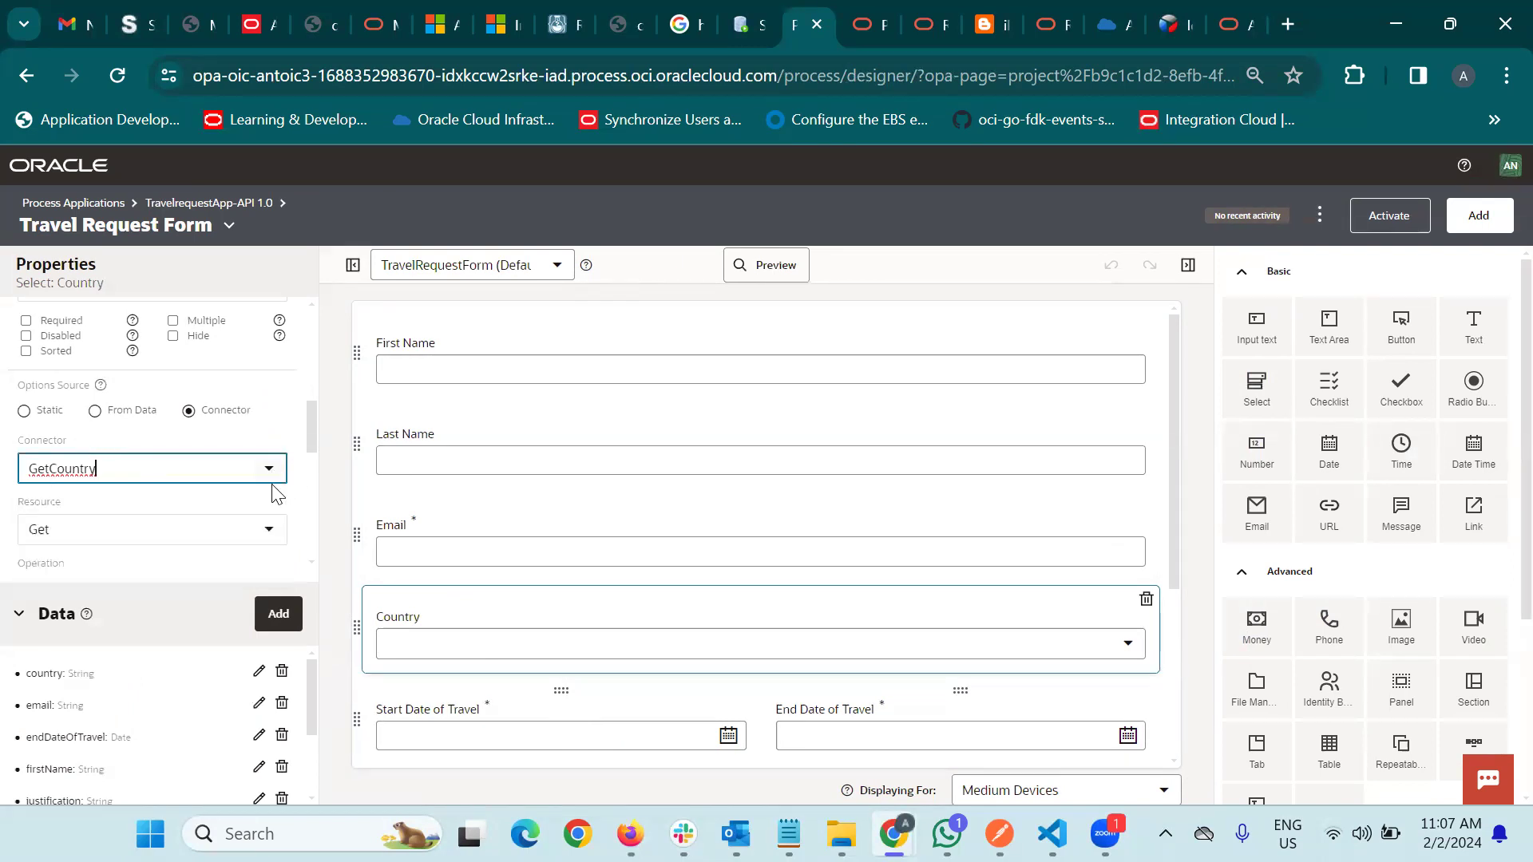
pyautogui.scroll(-2, 271, 489)
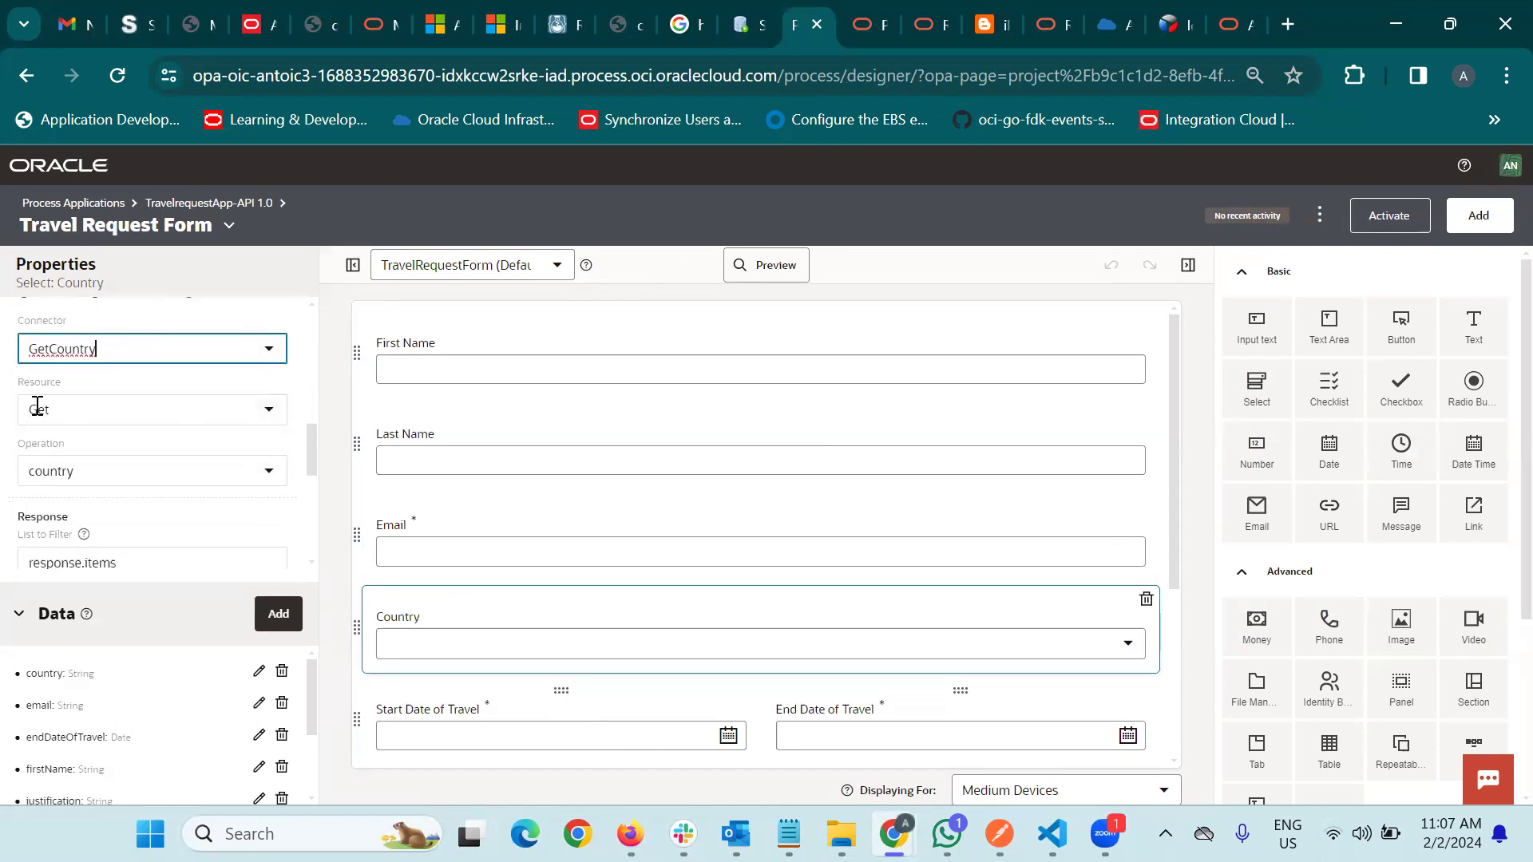
pyautogui.click(272, 415)
pyautogui.click(271, 416)
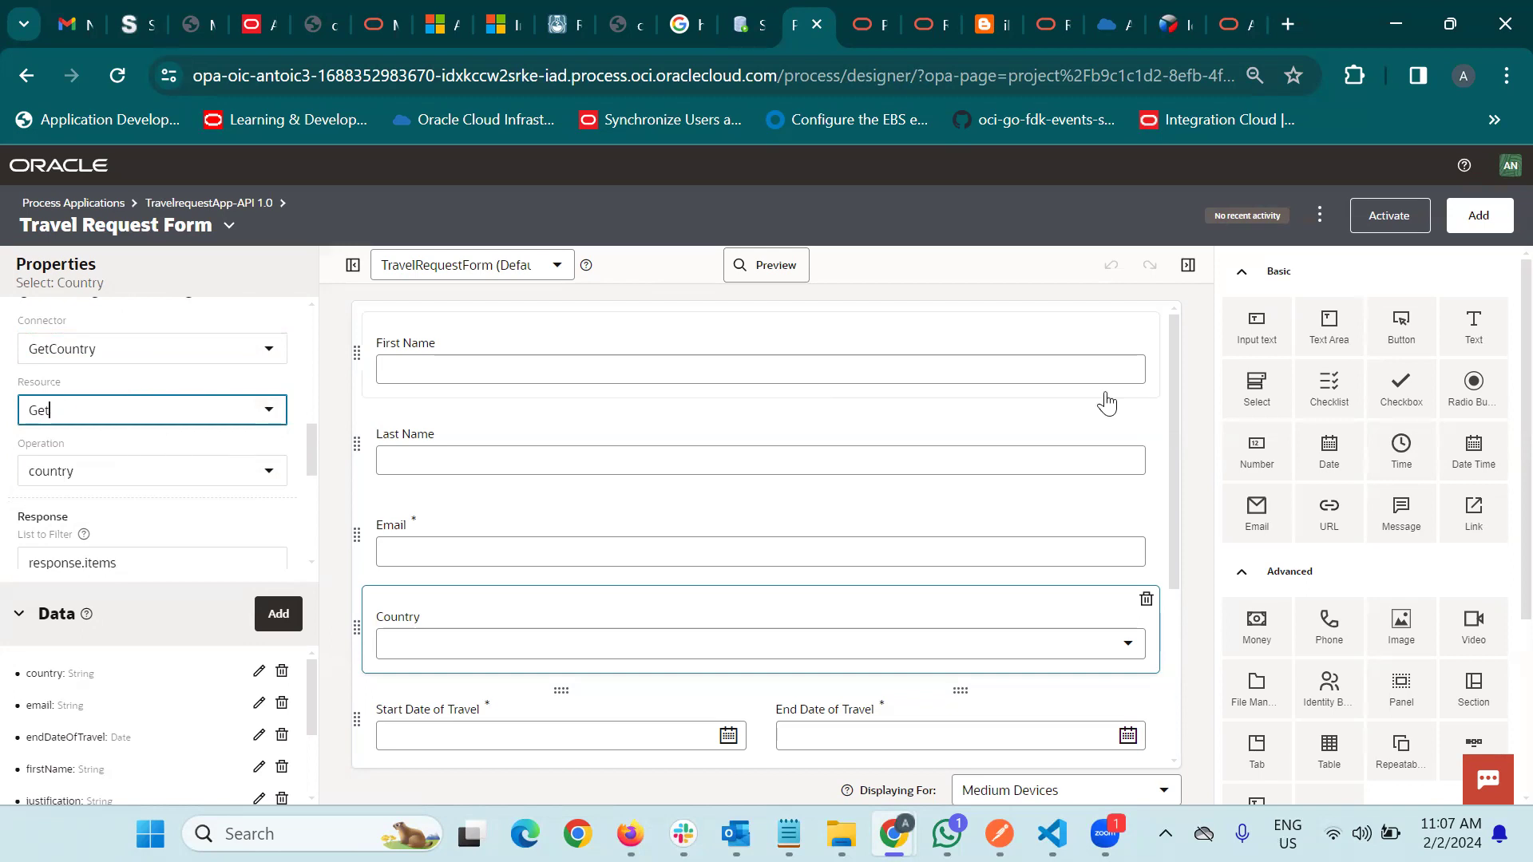
# Examine the Country field's operation choices and its response list, label binding and value binding.
pyautogui.click(280, 474)
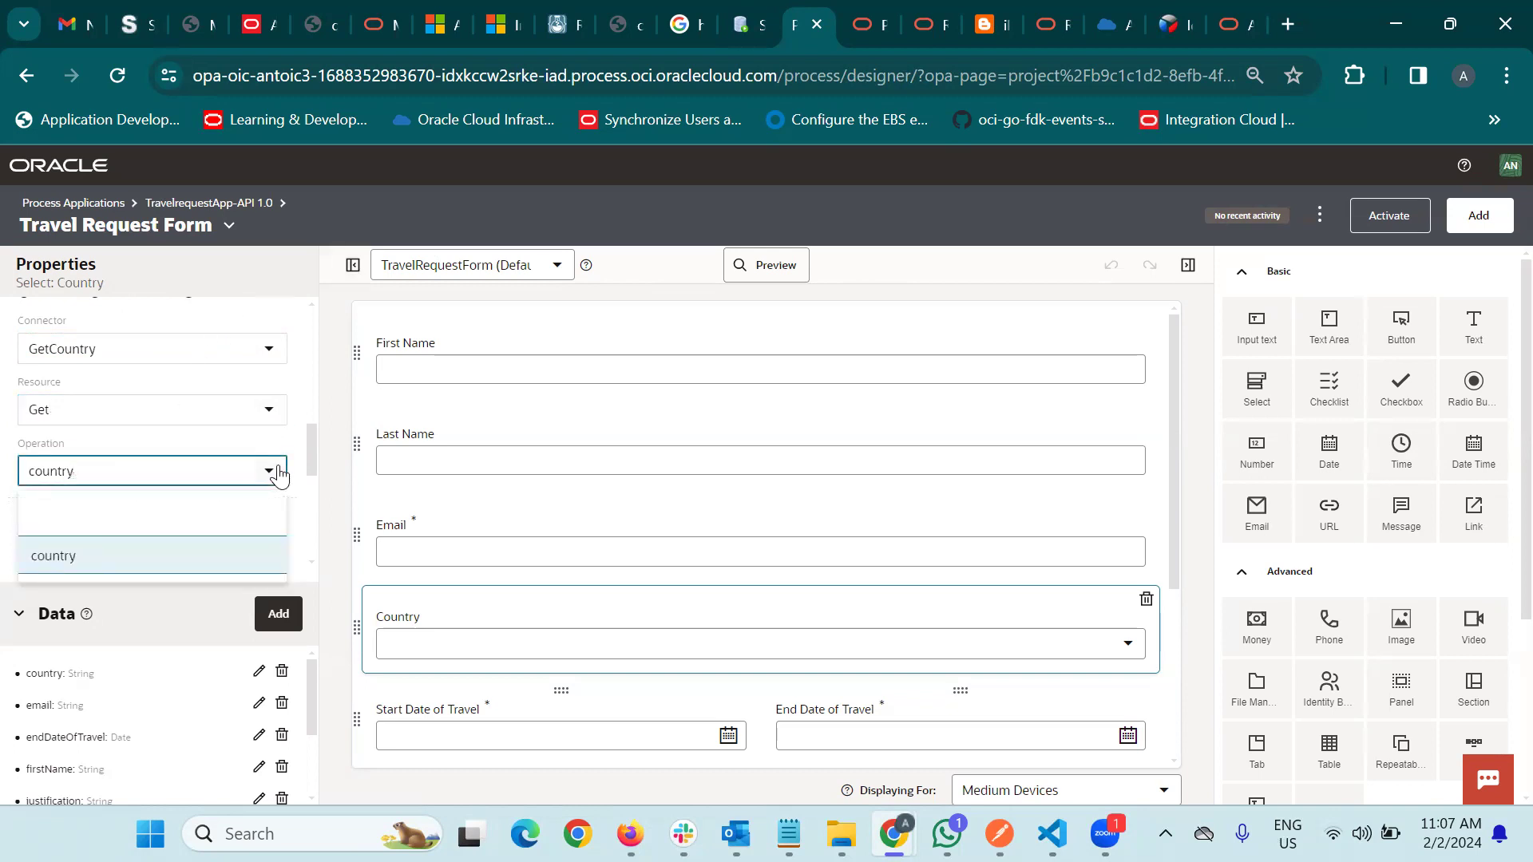
pyautogui.scroll(-2, 279, 475)
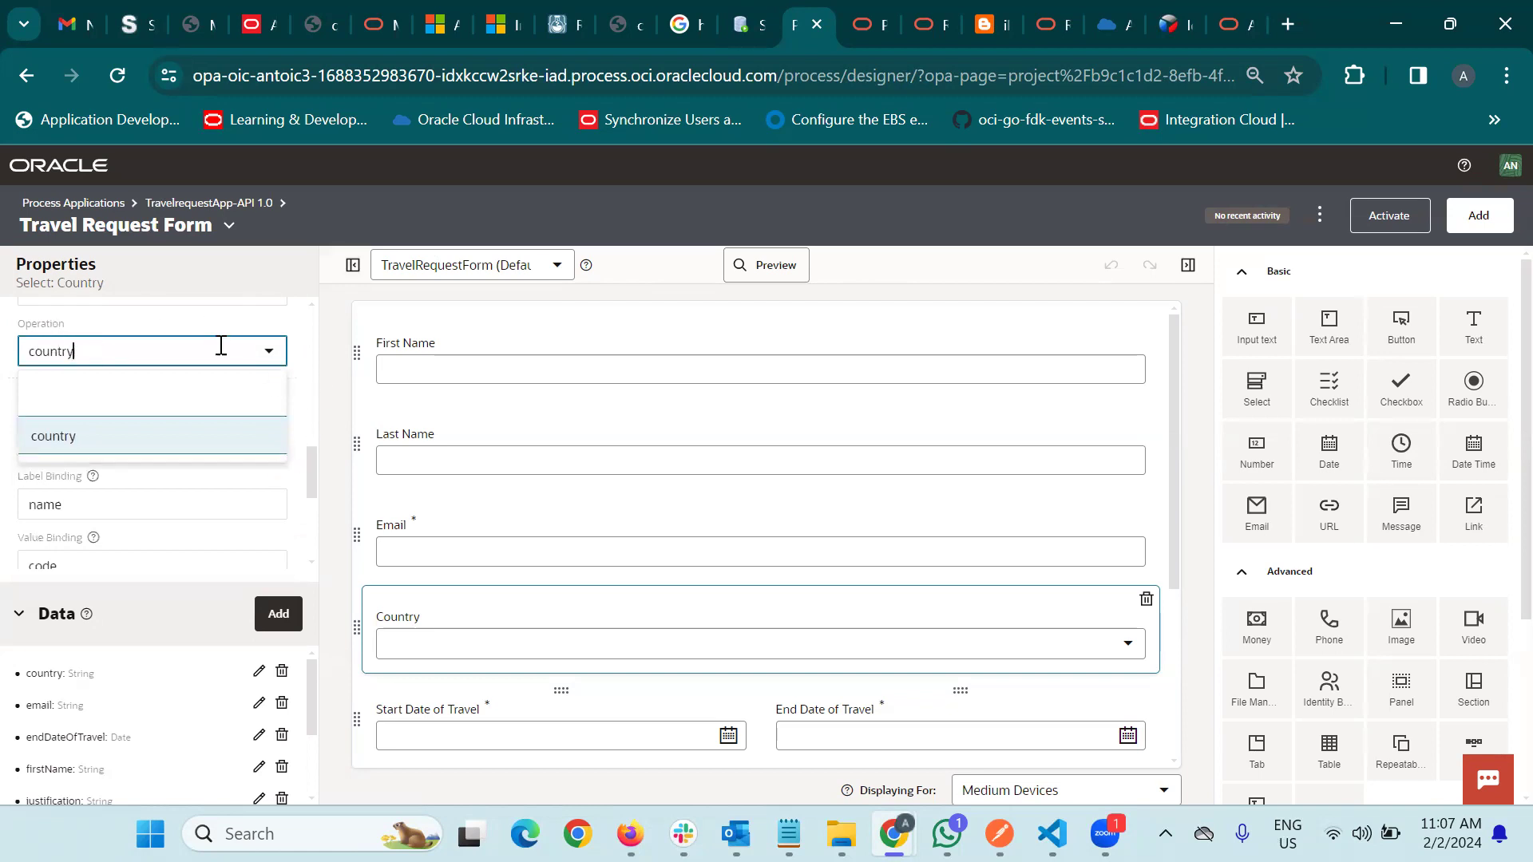
pyautogui.scroll(2, 87, 351)
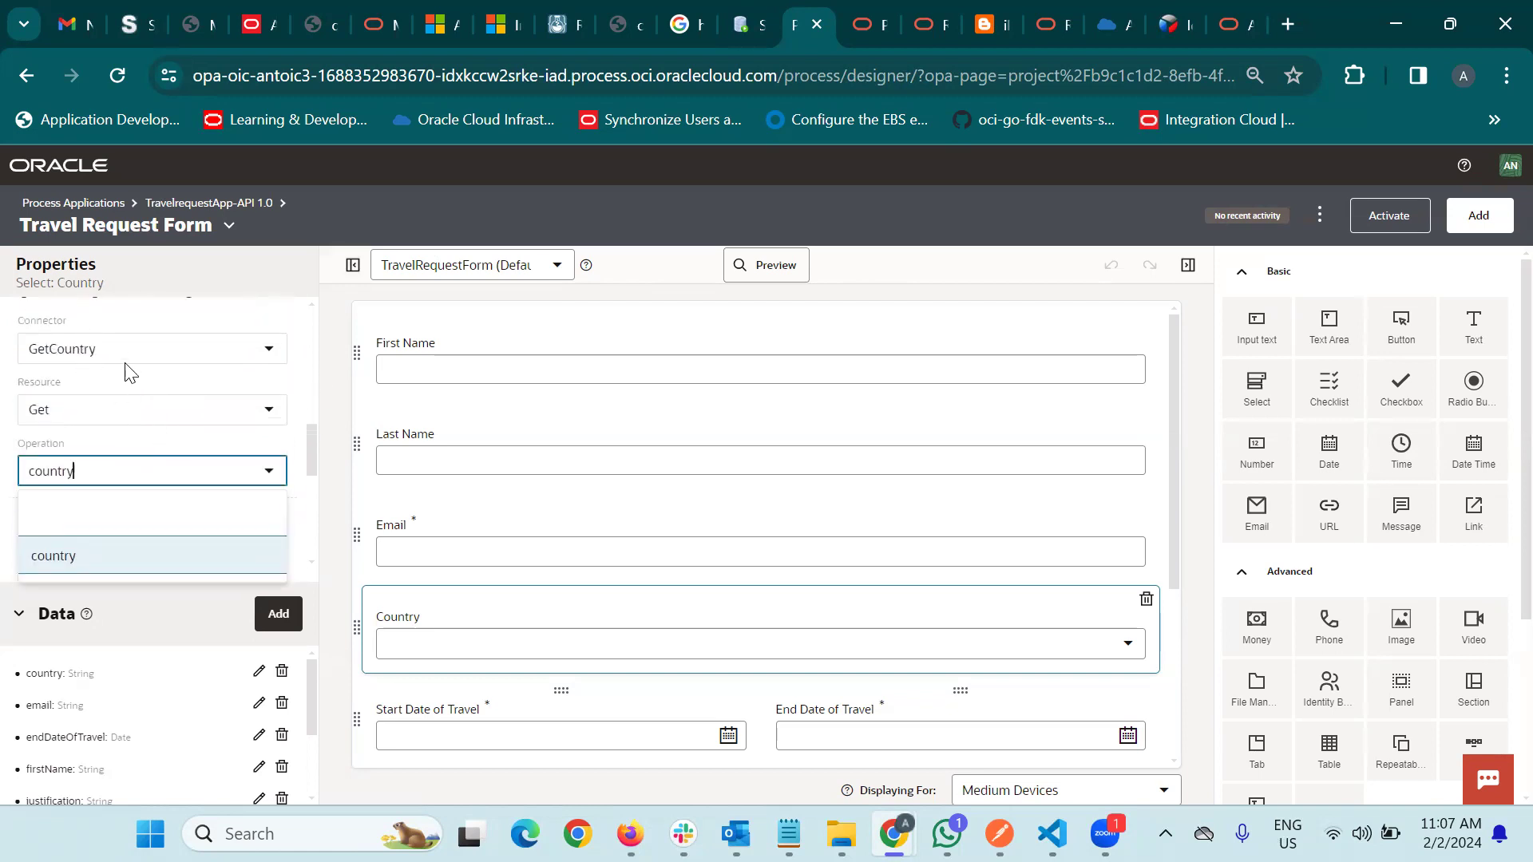
pyautogui.scroll(-2, 259, 391)
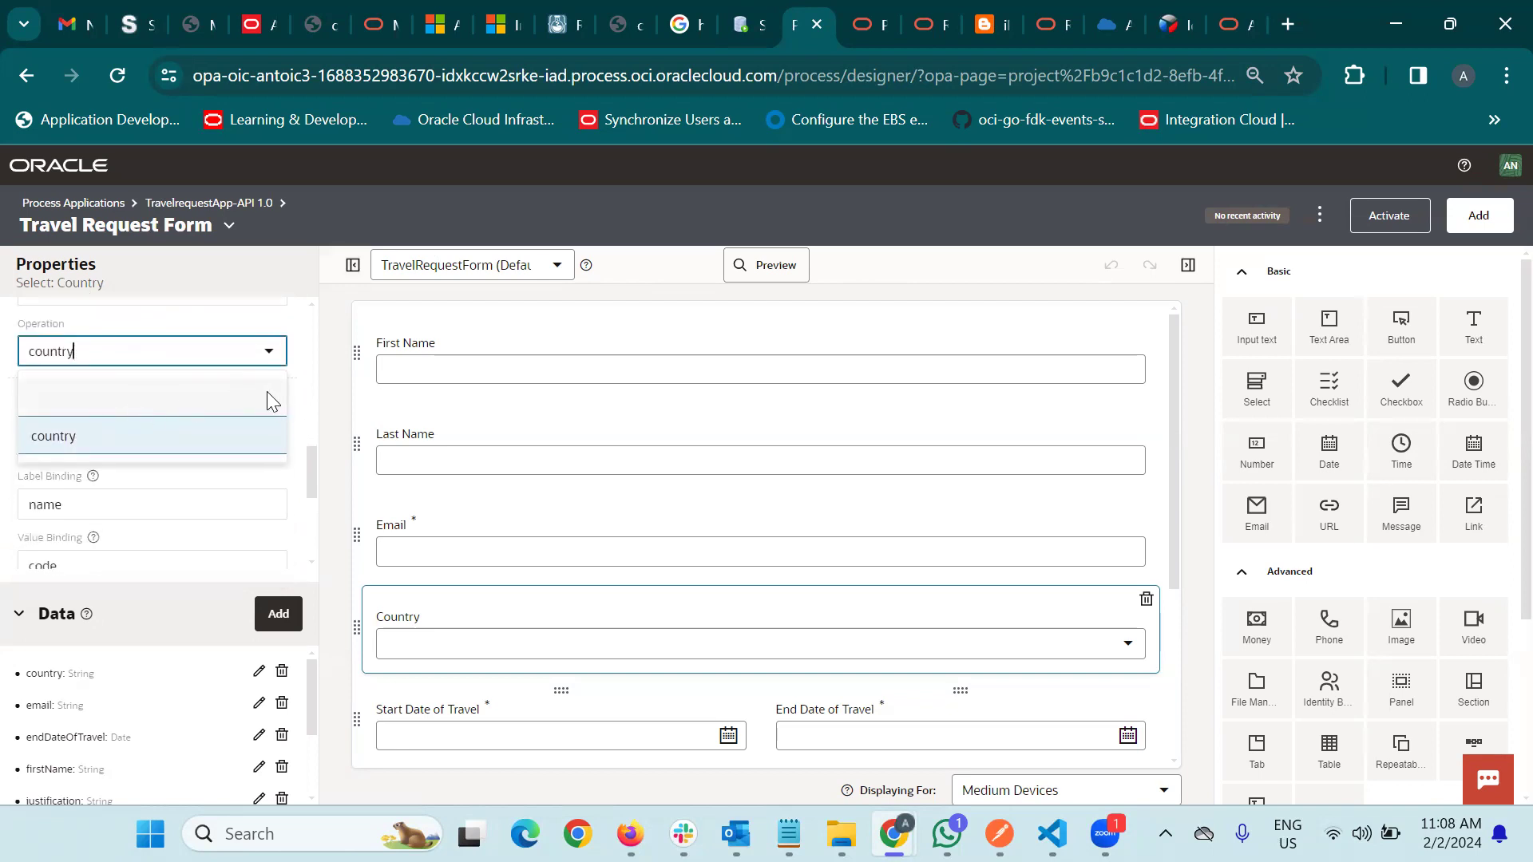
pyautogui.scroll(2, 212, 469)
pyautogui.scroll(-2, 206, 482)
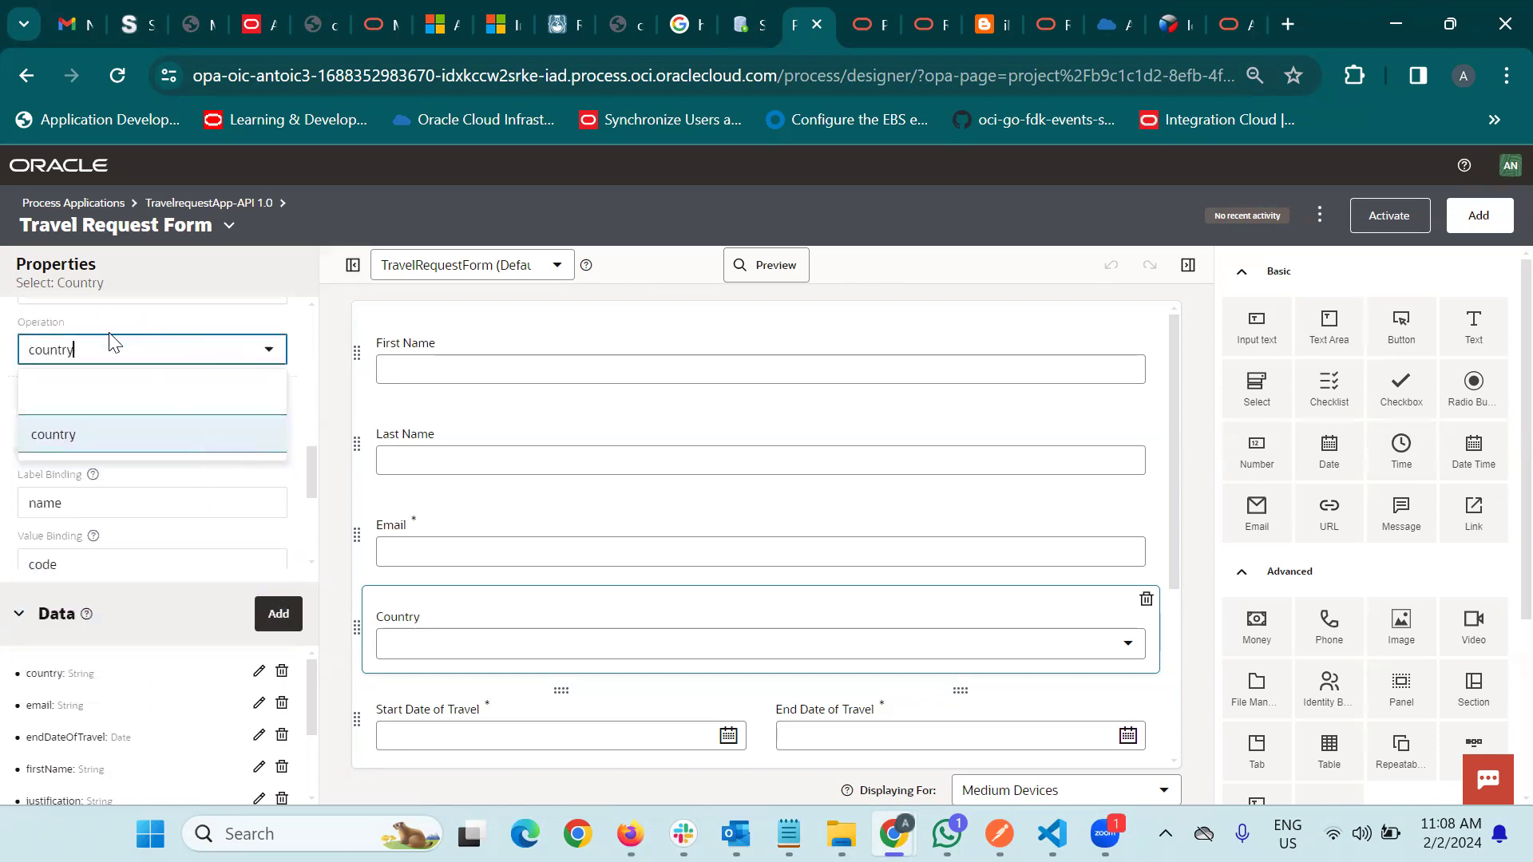
pyautogui.click(271, 351)
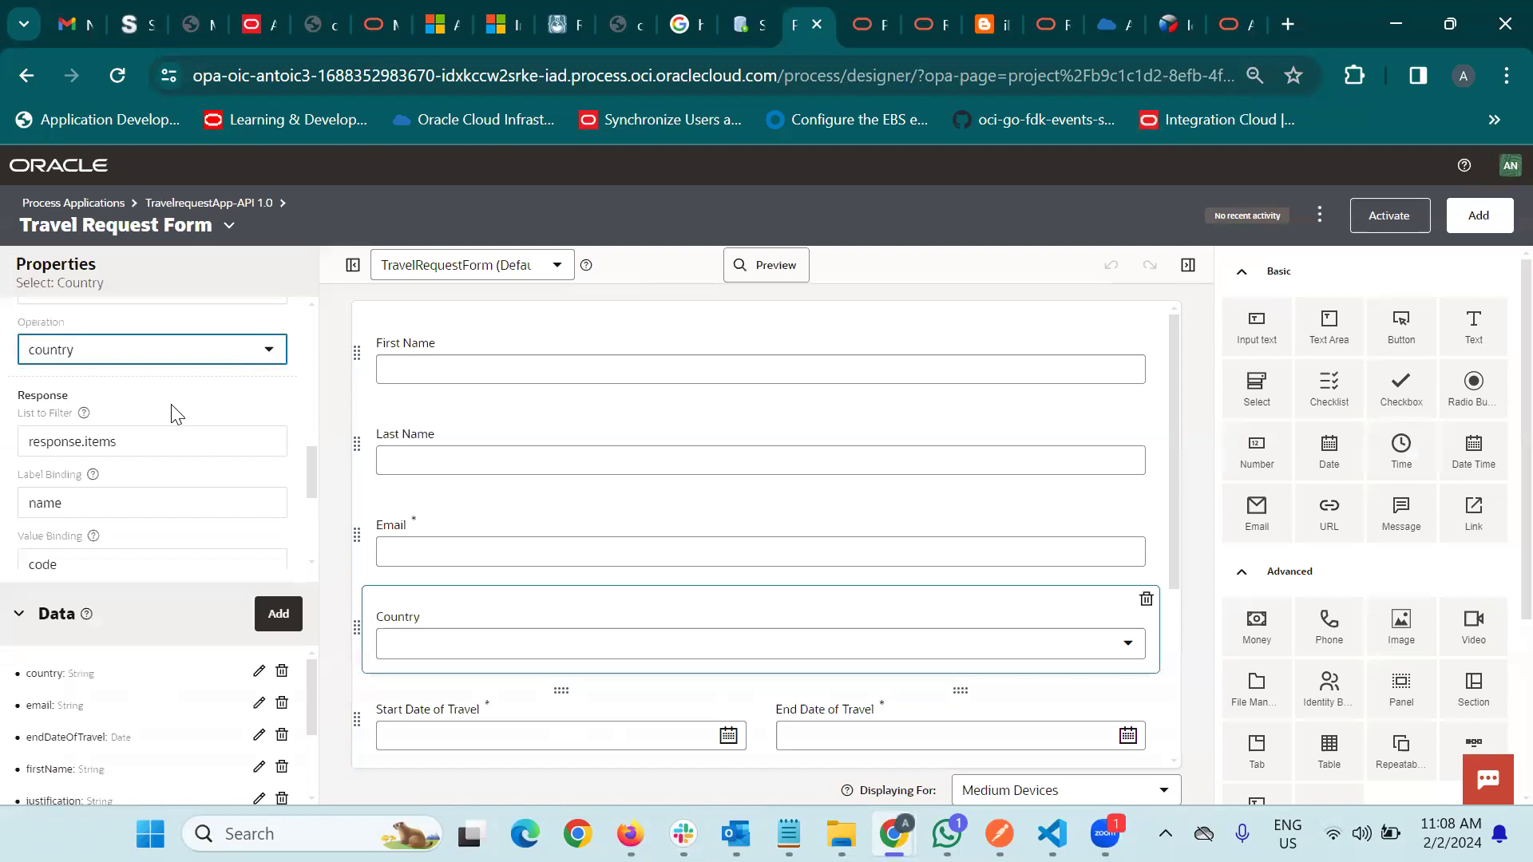
pyautogui.scroll(-2, 175, 400)
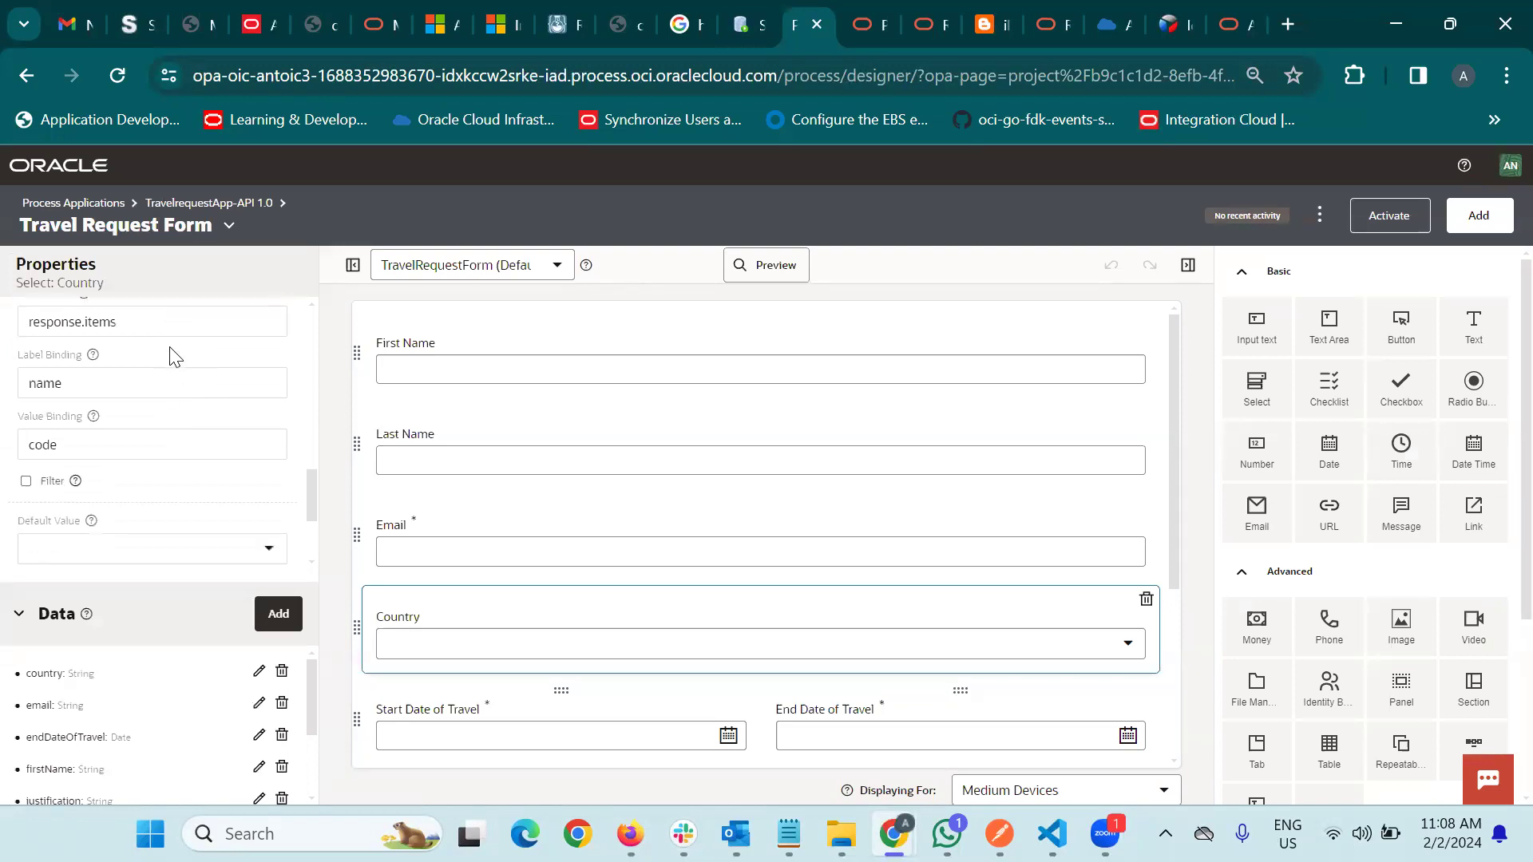
# Review how the Country field maps its list to response.items, its label to name and its value to code.
pyautogui.scroll(2, 165, 399)
pyautogui.click(161, 438)
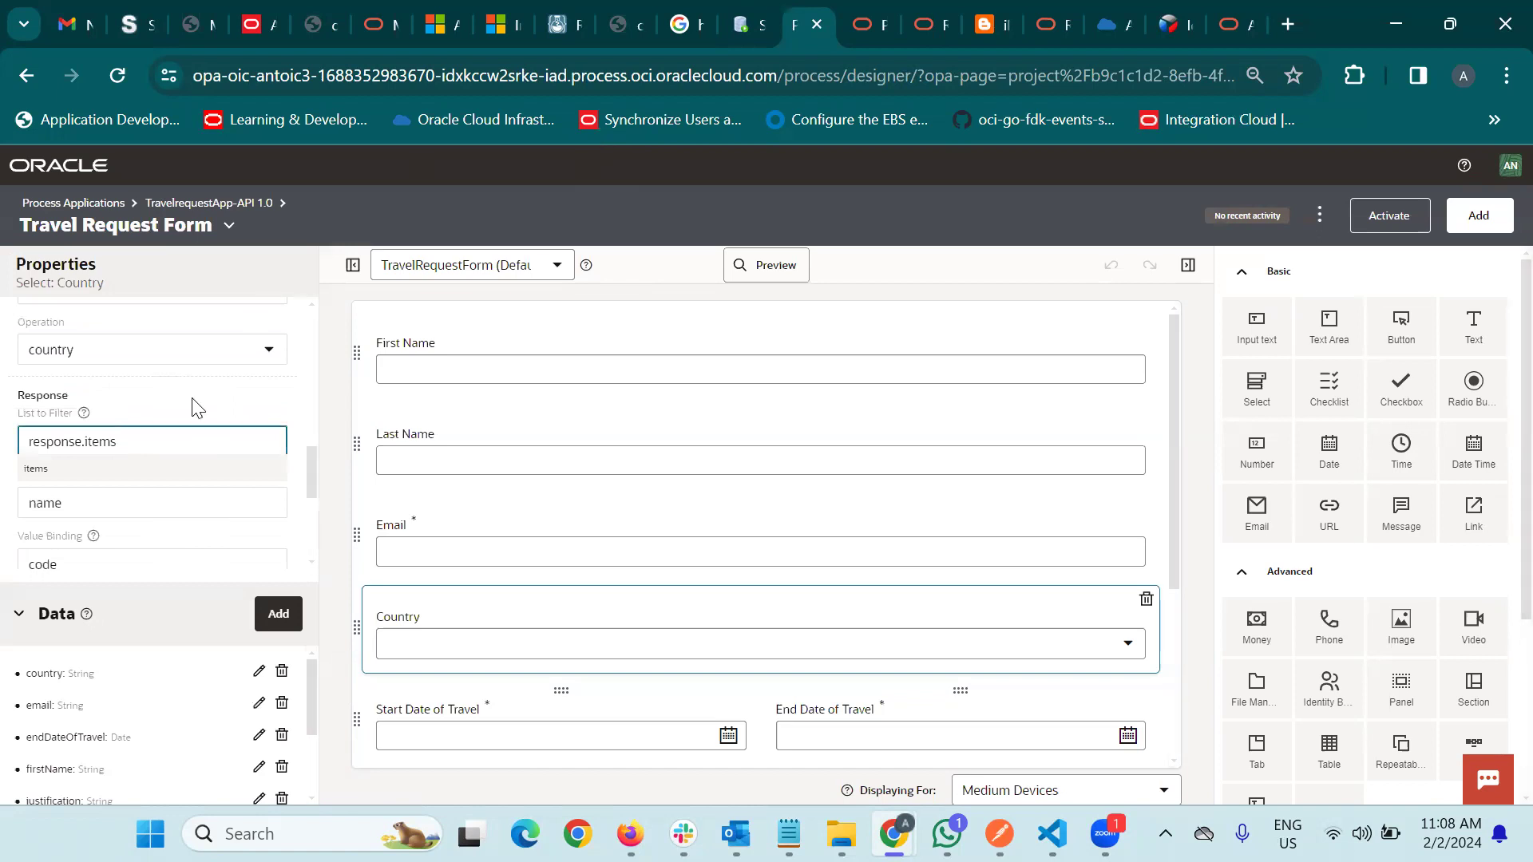
pyautogui.scroll(-2, 198, 409)
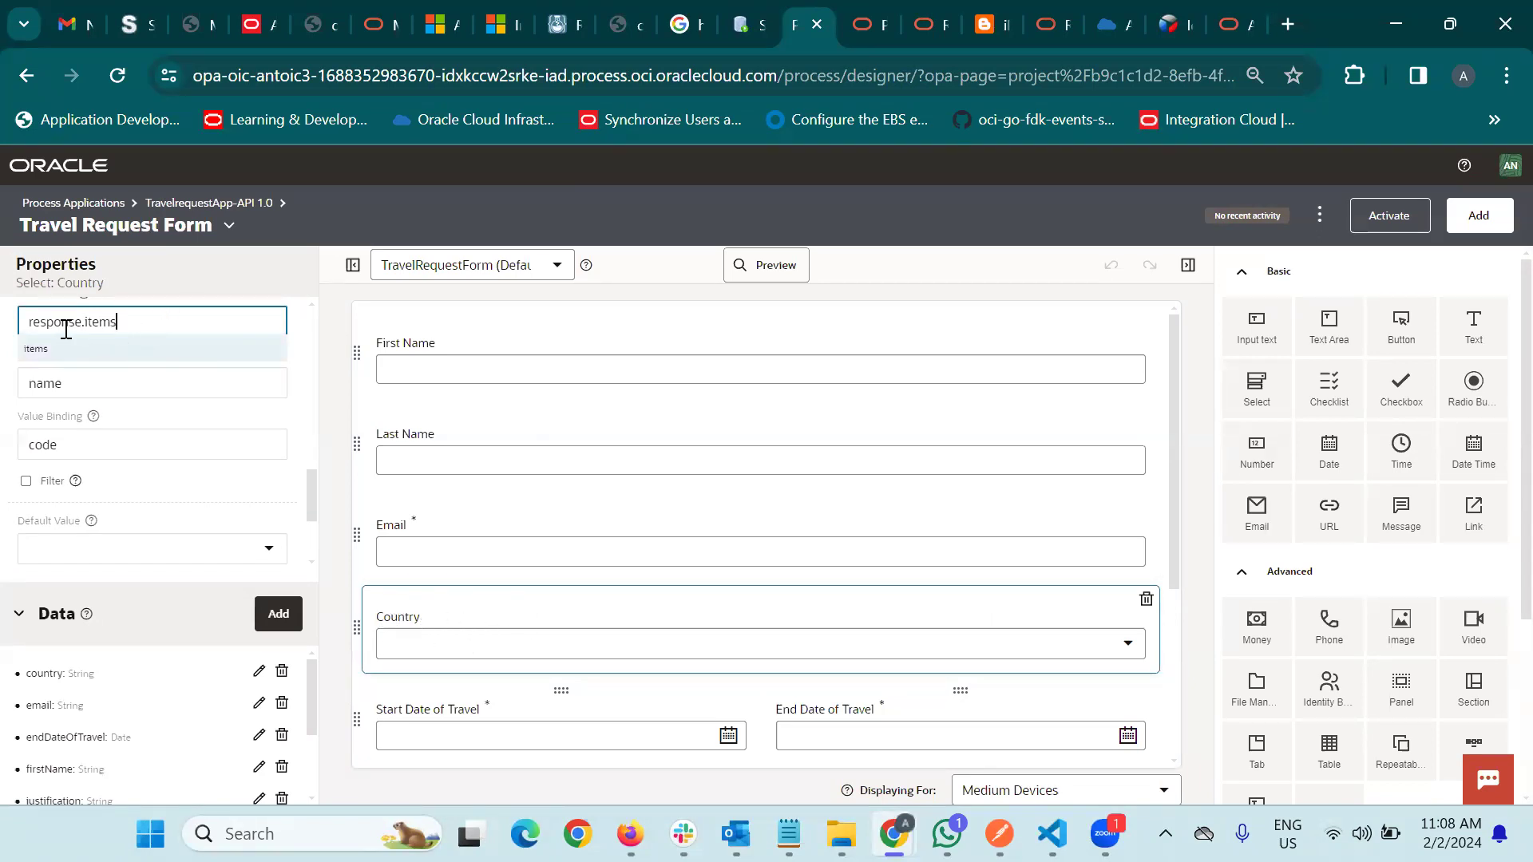
pyautogui.click(102, 382)
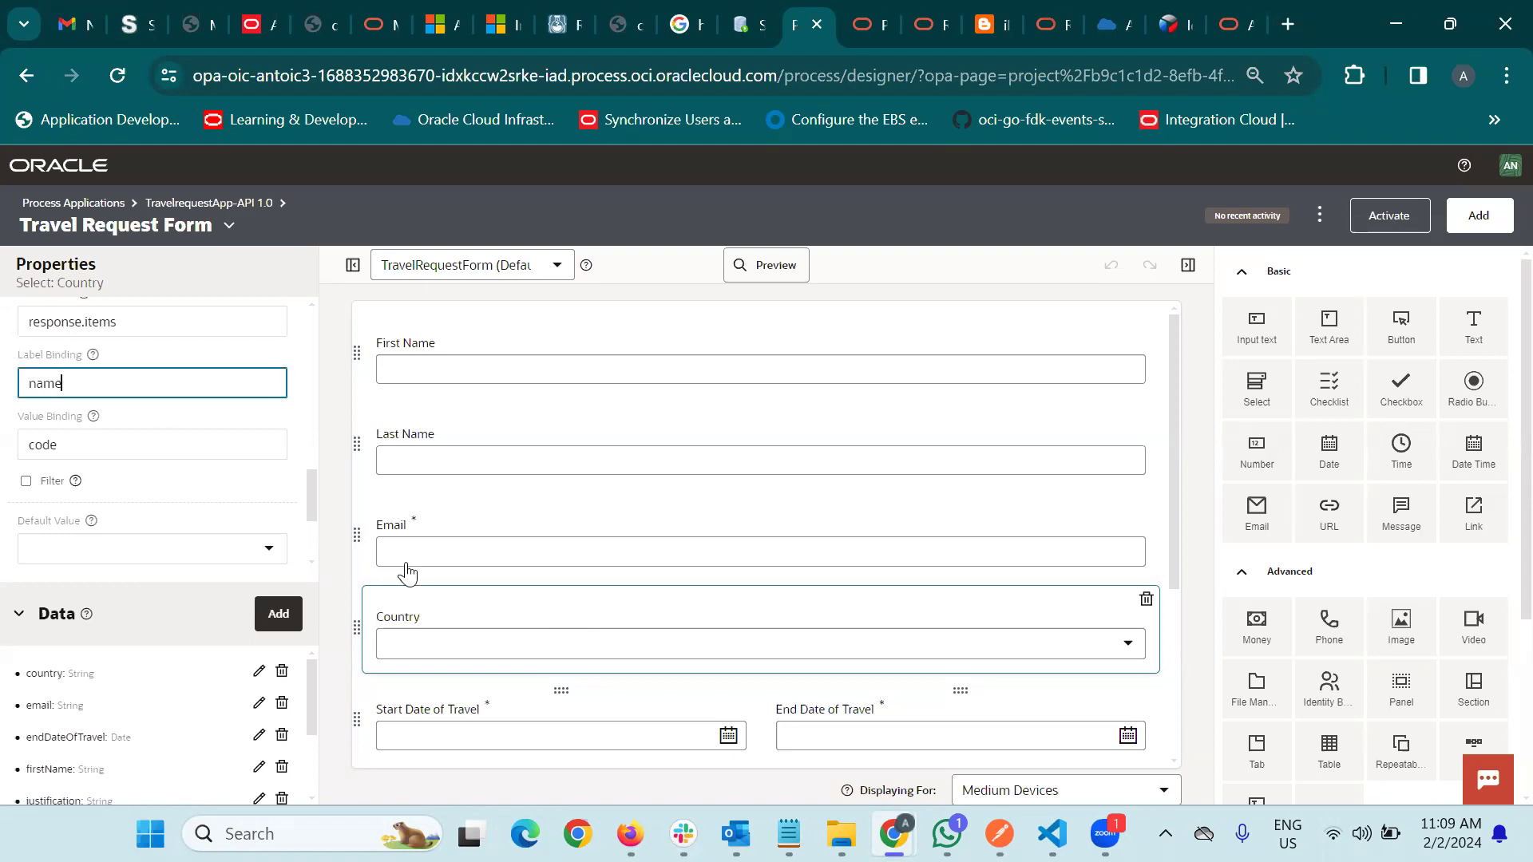
pyautogui.click(88, 440)
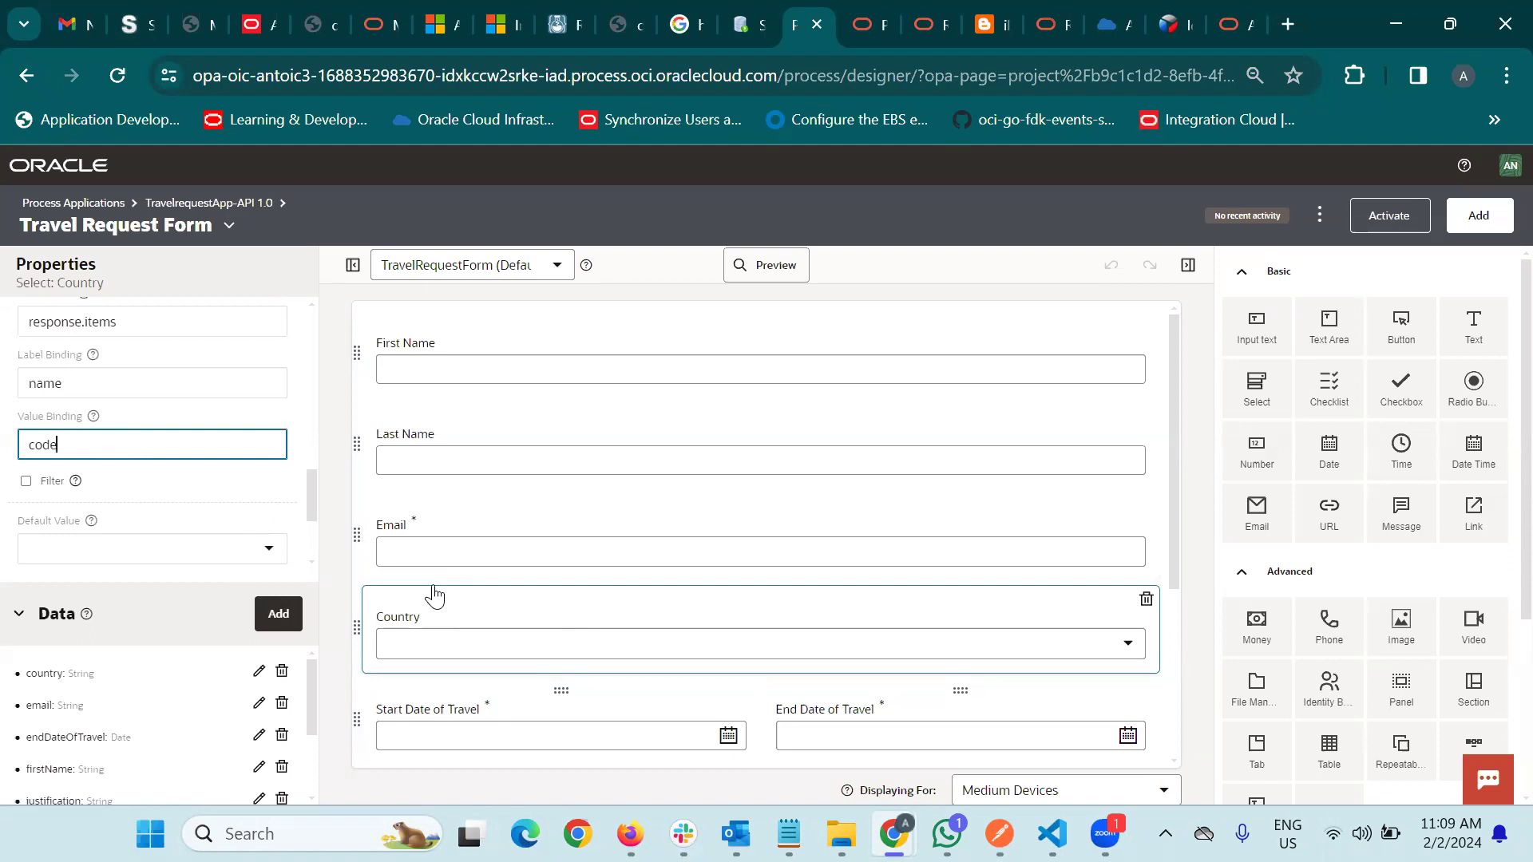
# Switch to the process workspace and open its Start Requests page.
pyautogui.click(869, 21)
pyautogui.click(20, 165)
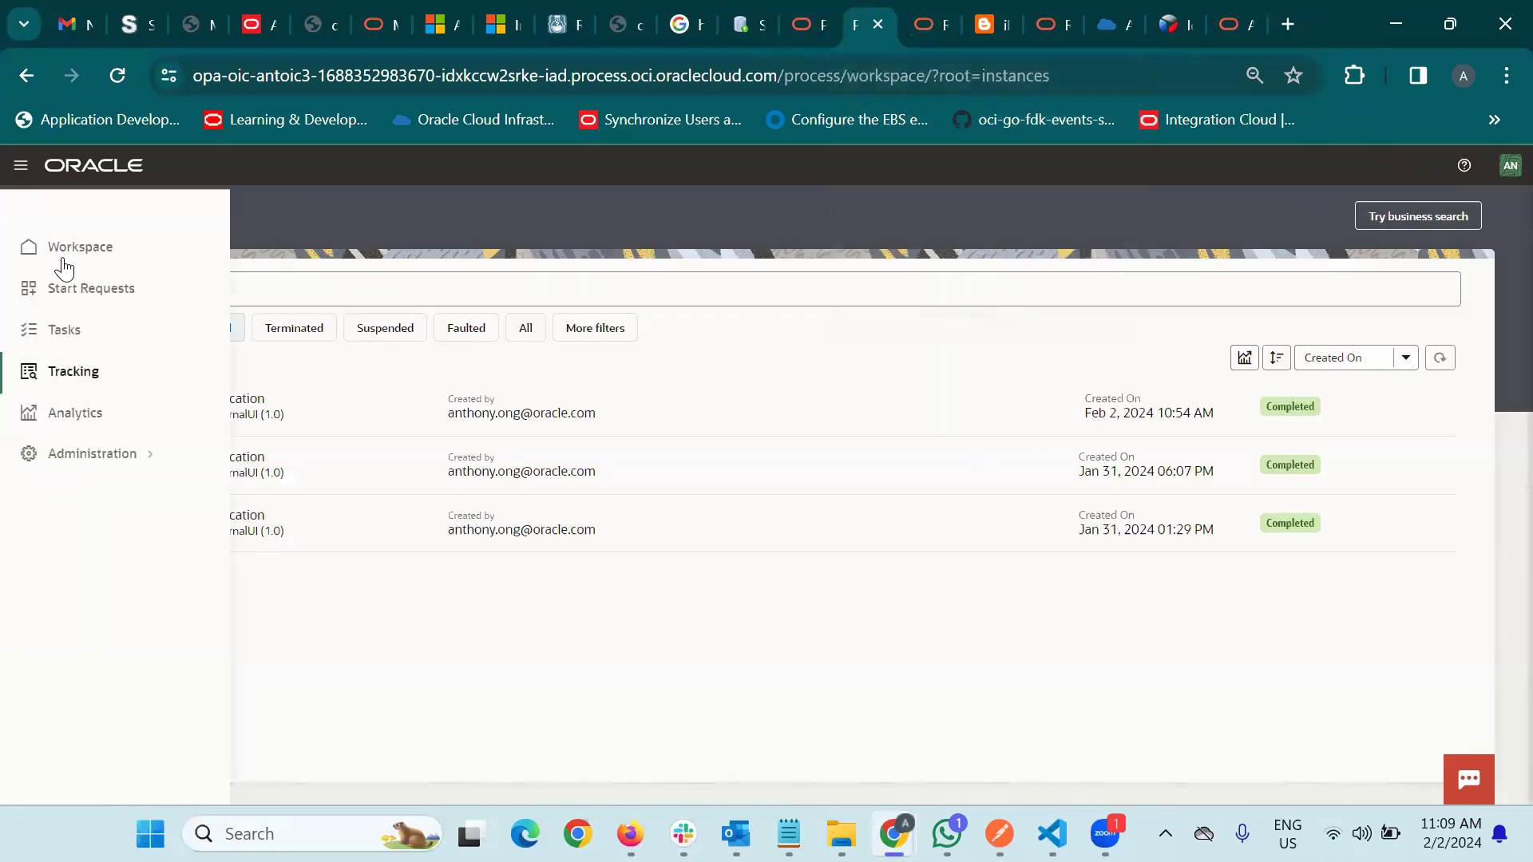
pyautogui.click(105, 295)
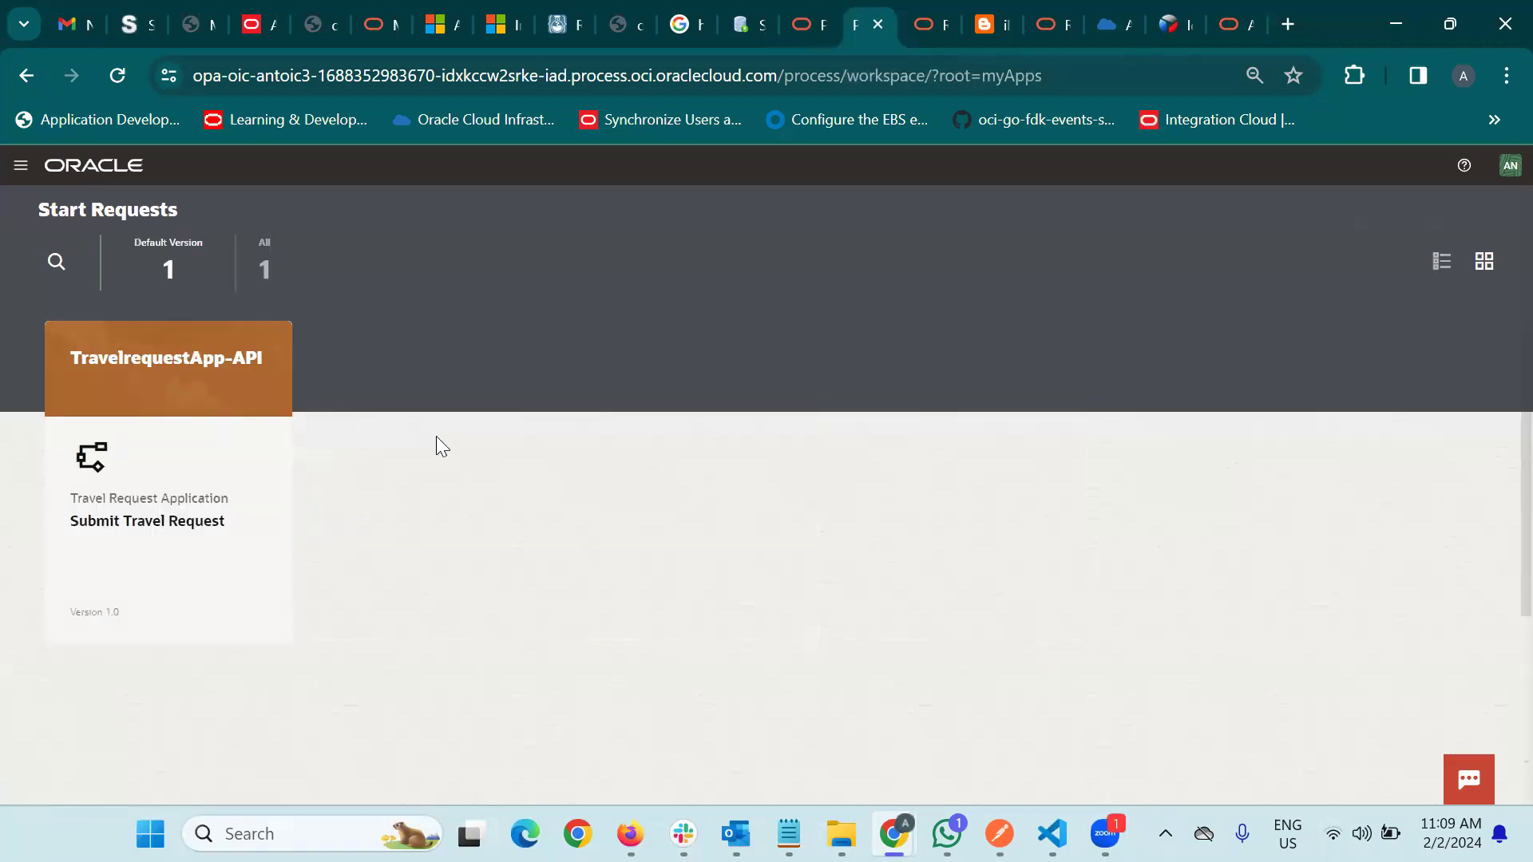
# Return to the designer and deactivate and purge version 1.0 of the application, leaving the activation pane without activating.
pyautogui.click(803, 23)
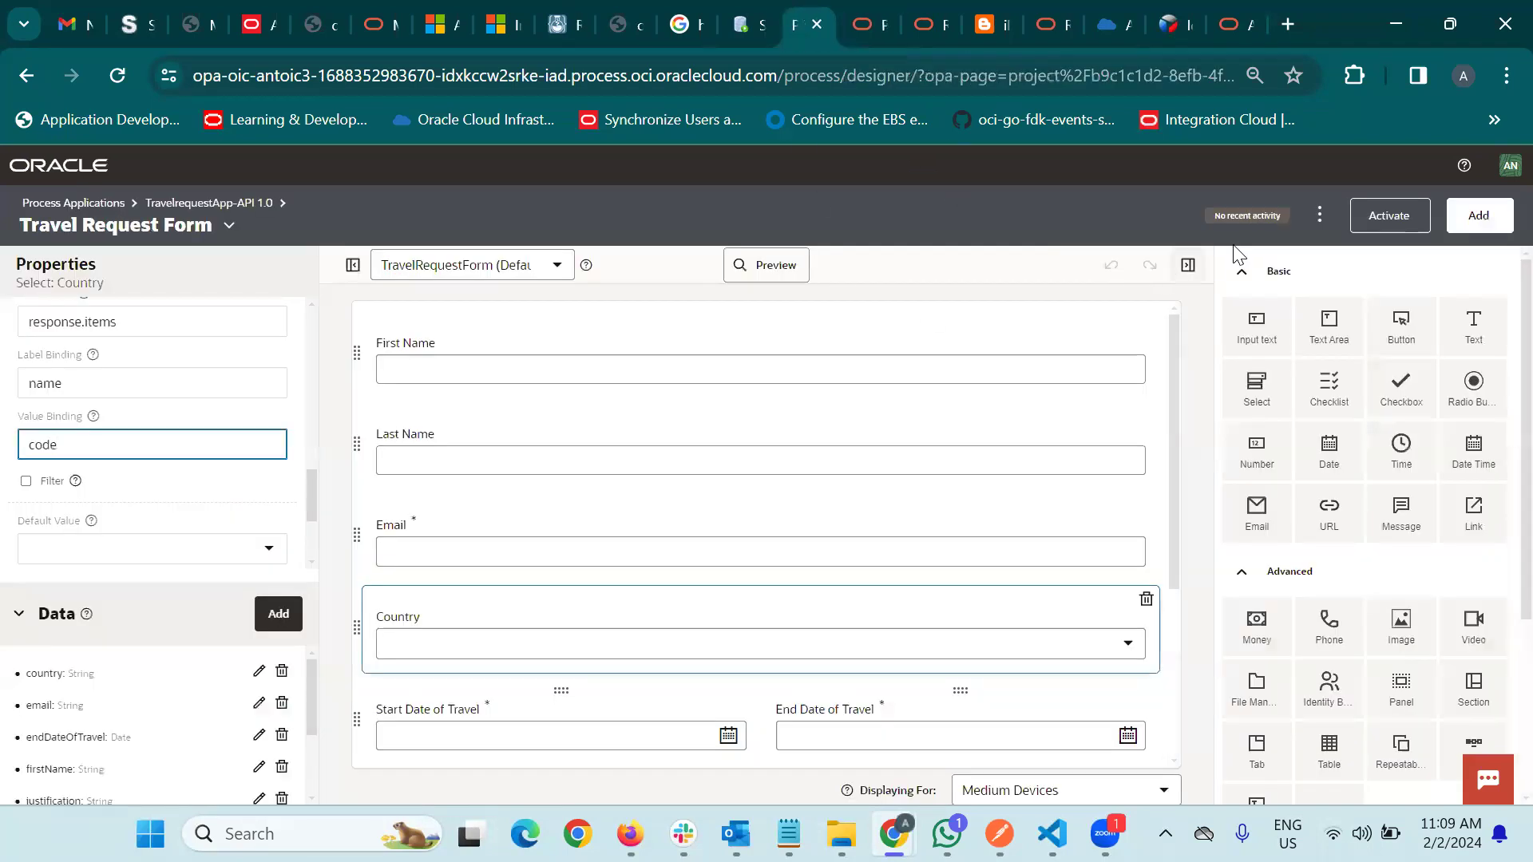
pyautogui.click(1376, 226)
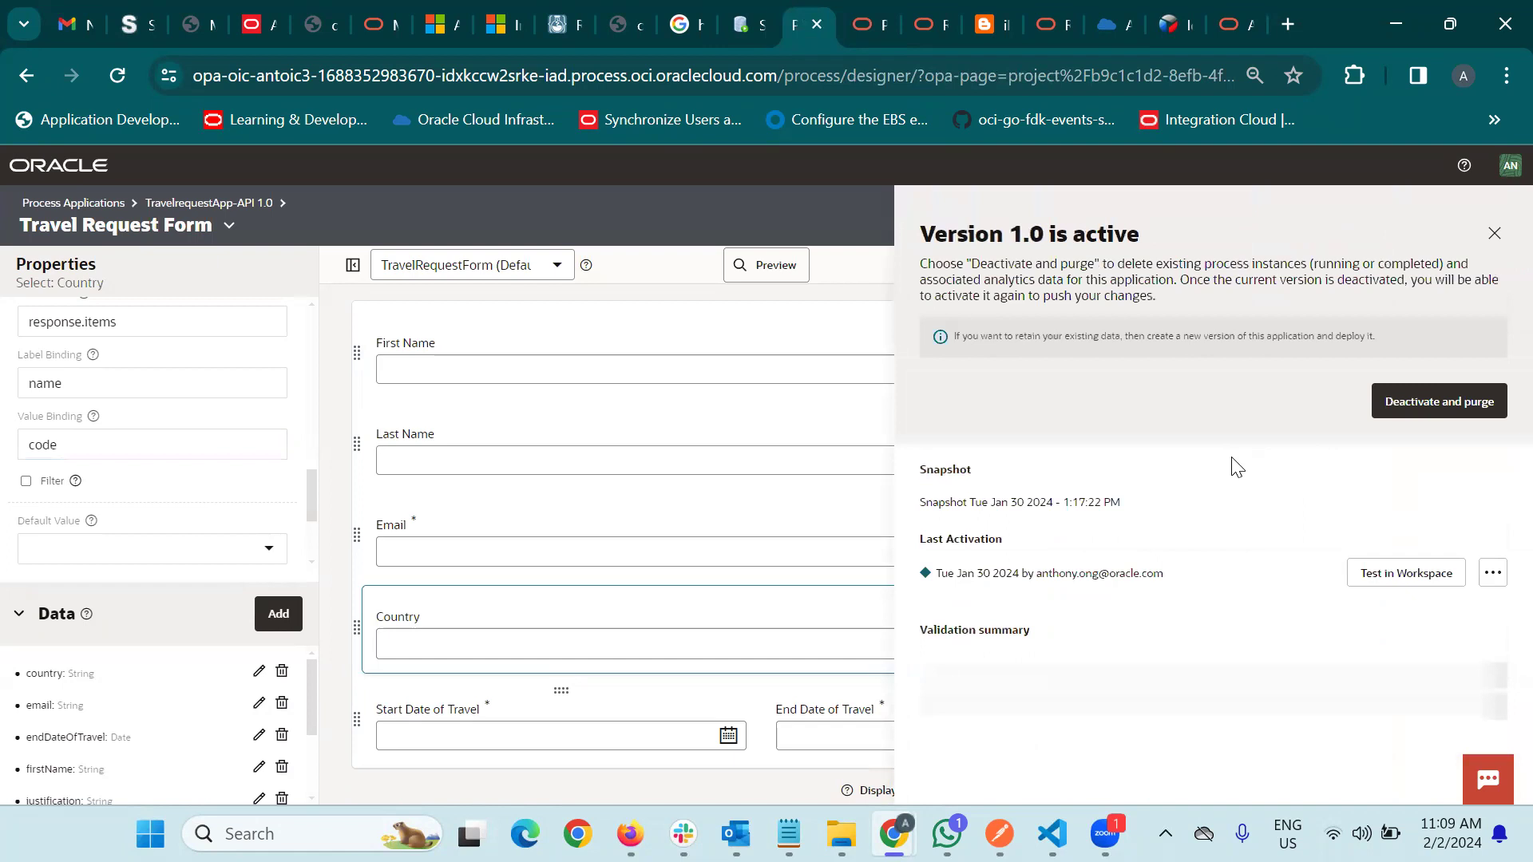
pyautogui.click(1460, 399)
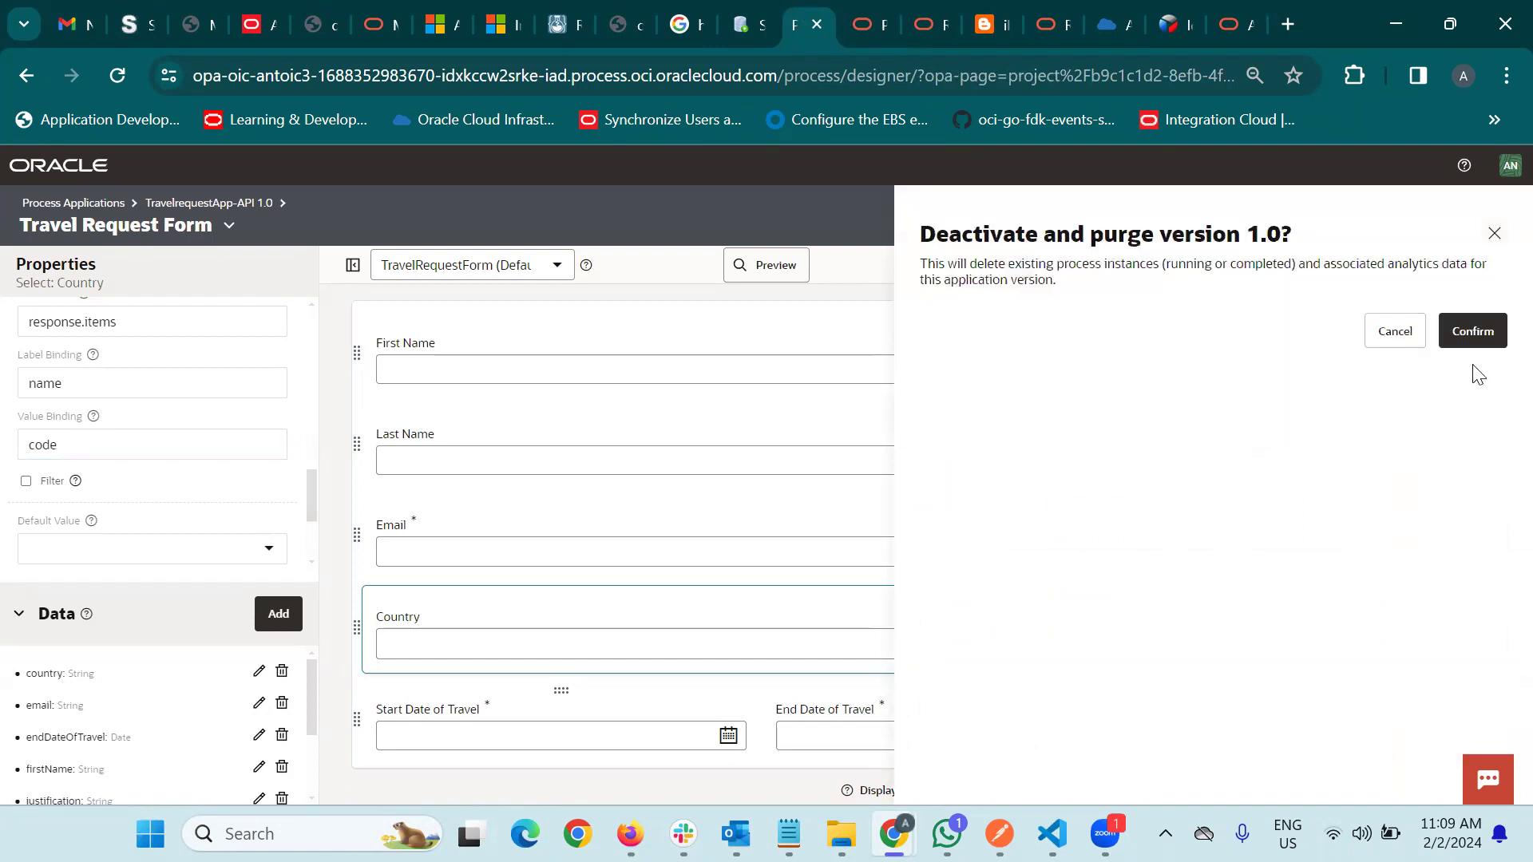
pyautogui.click(1485, 332)
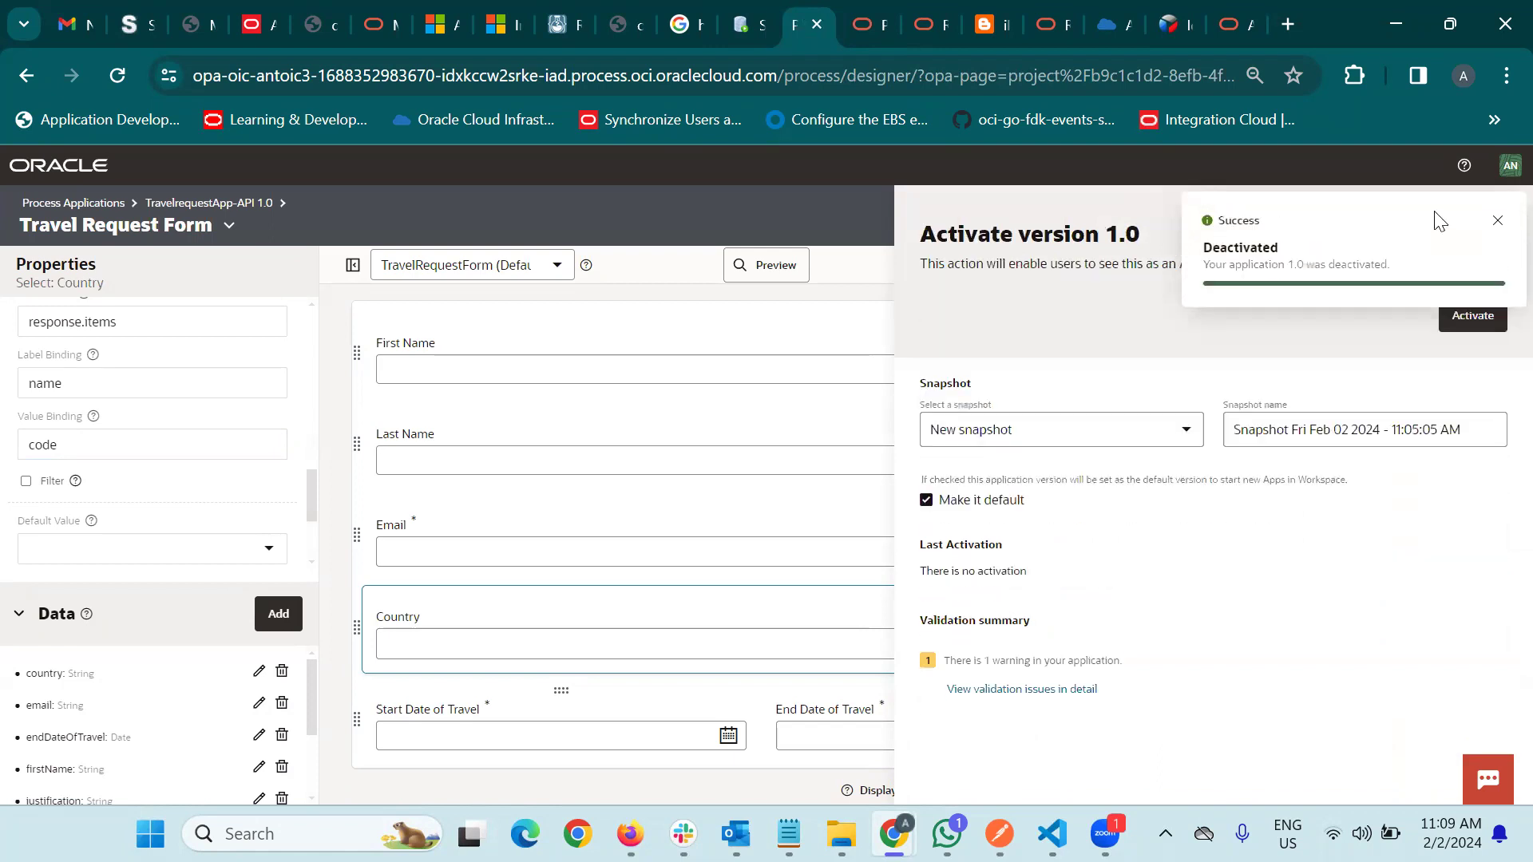
pyautogui.click(1497, 223)
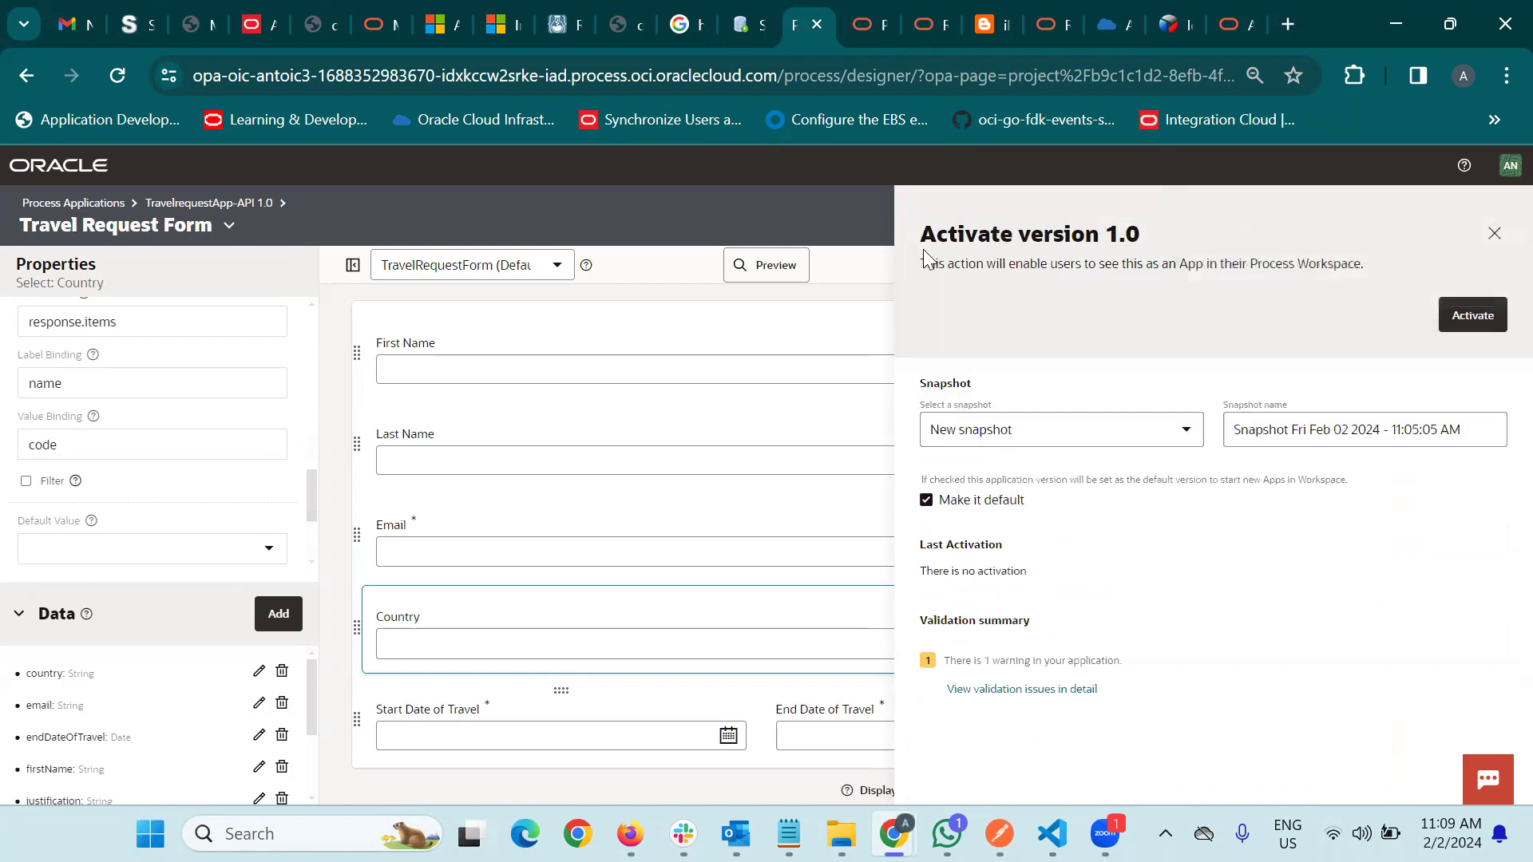
pyautogui.click(1494, 233)
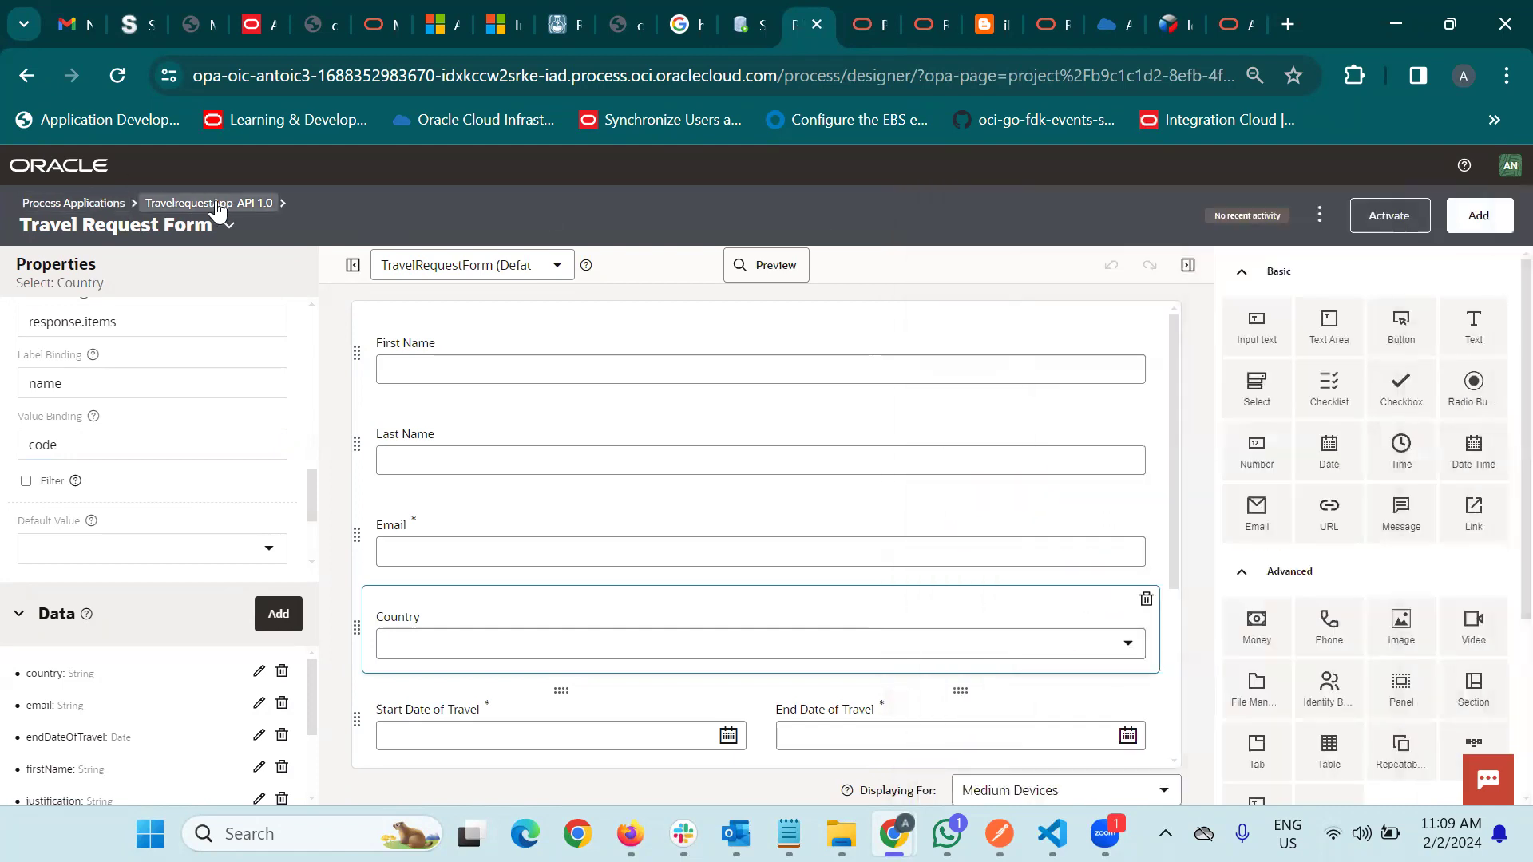
# Open the Travel Request Application process and examine the properties of its Submit Travel Request start event, including the assigned UI.
pyautogui.click(270, 206)
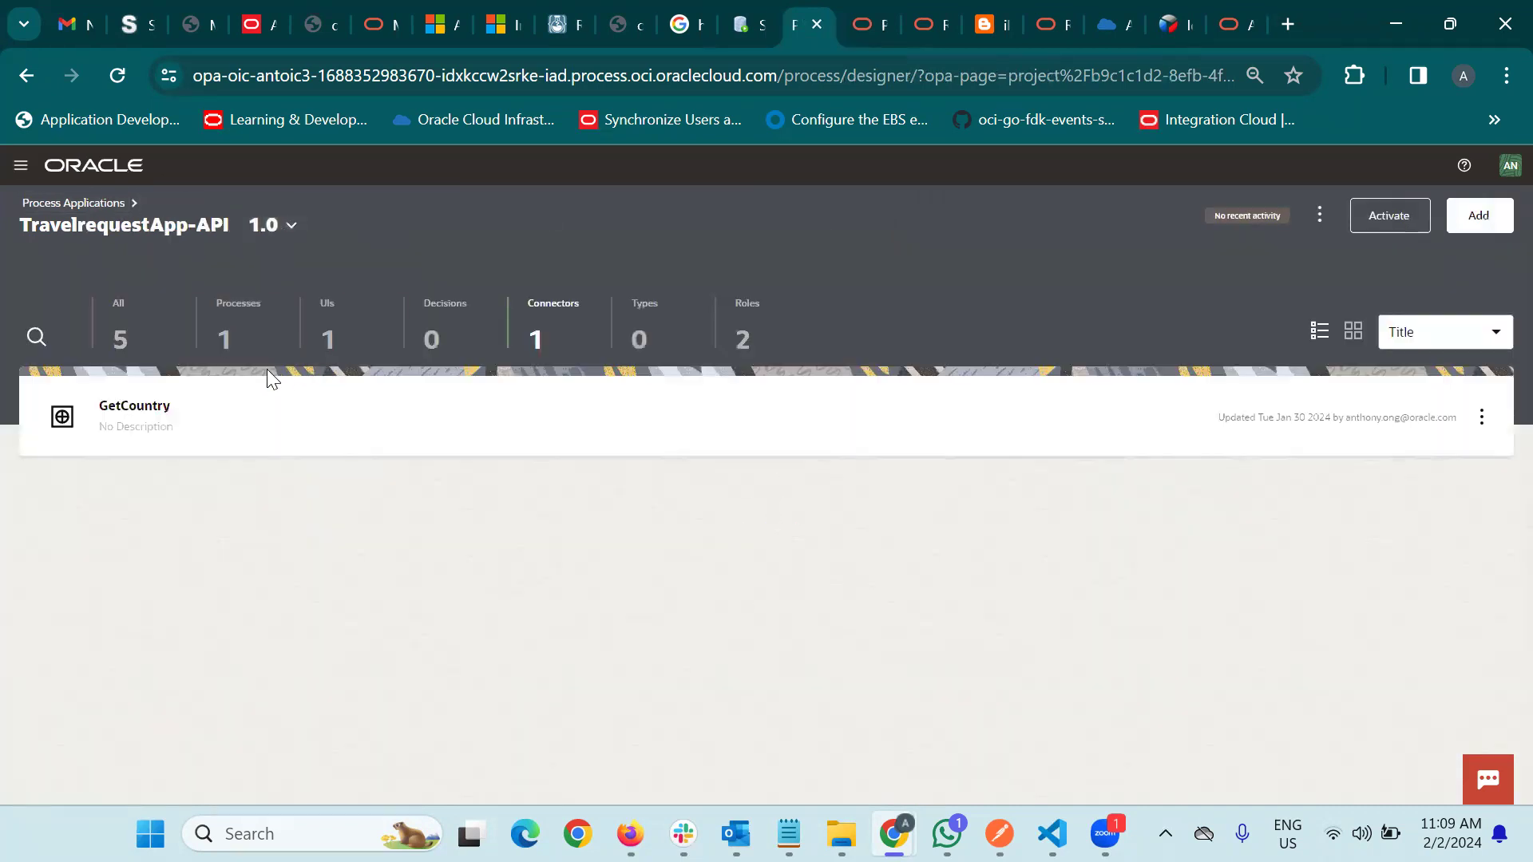
pyautogui.click(214, 305)
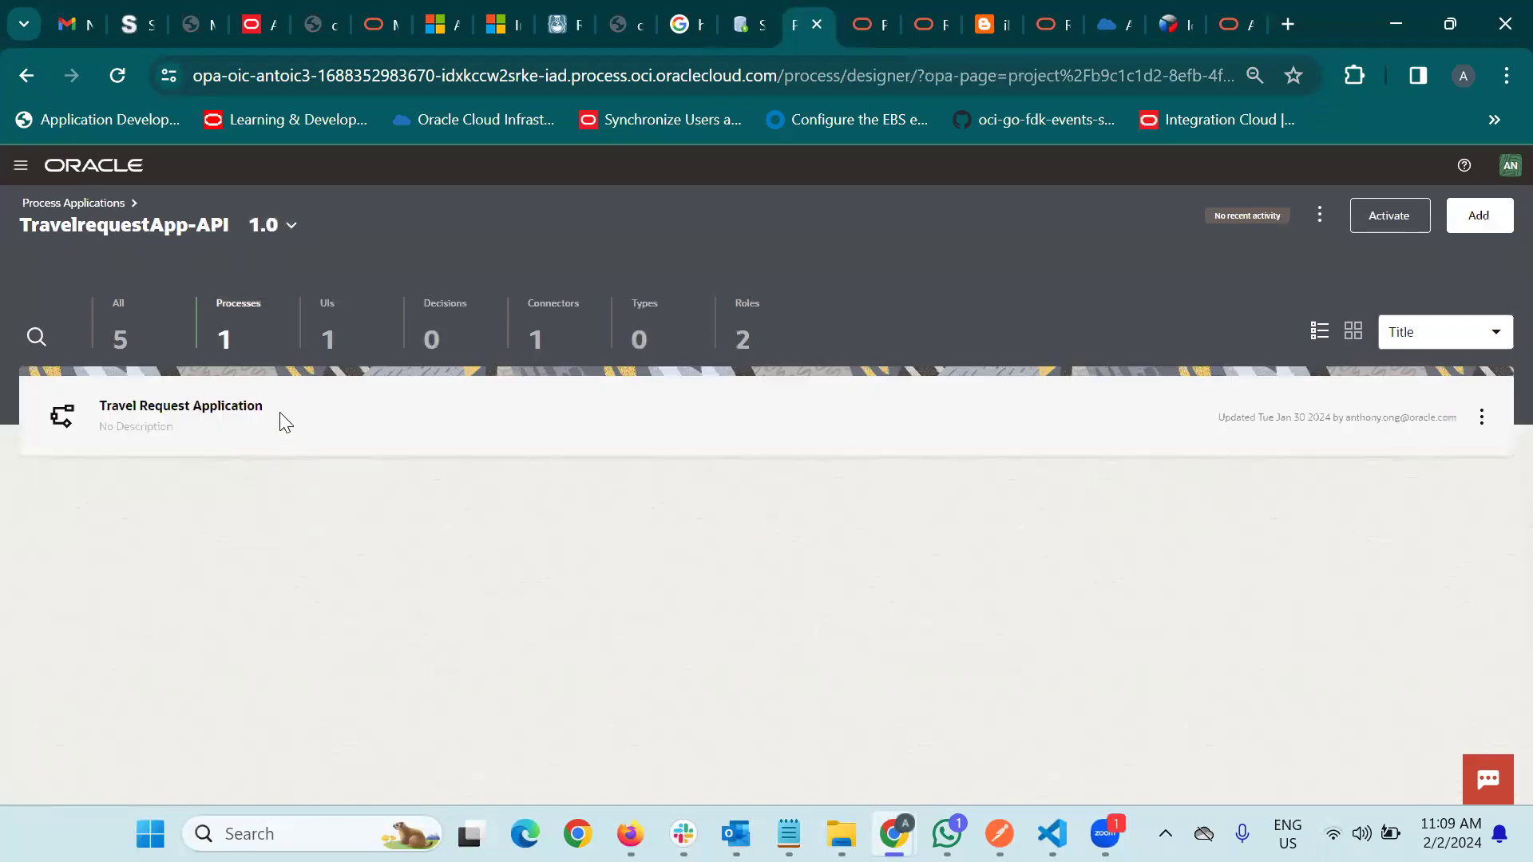
pyautogui.click(280, 415)
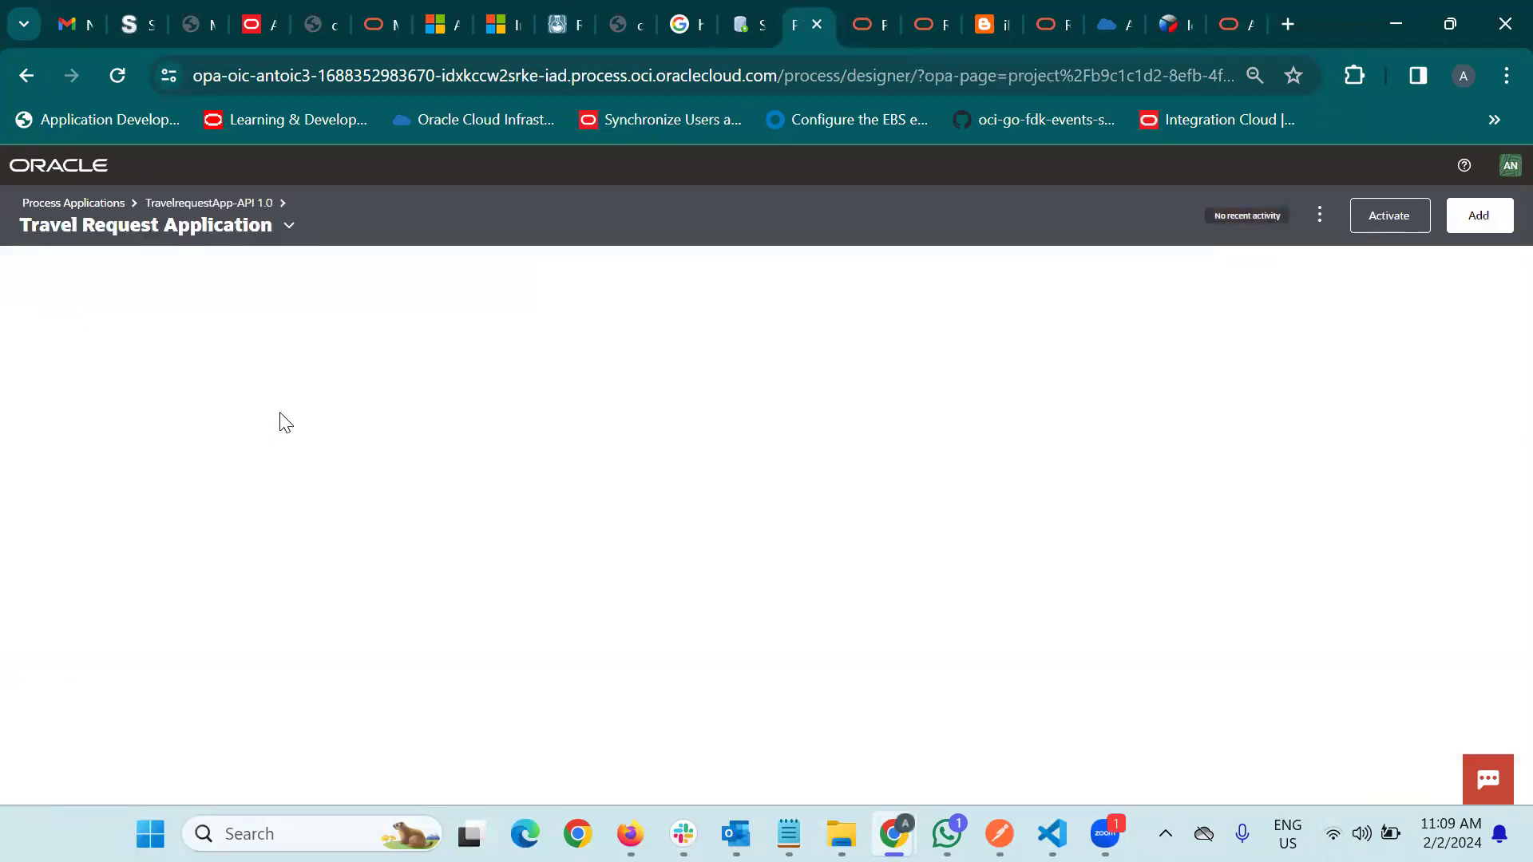
pyautogui.click(158, 366)
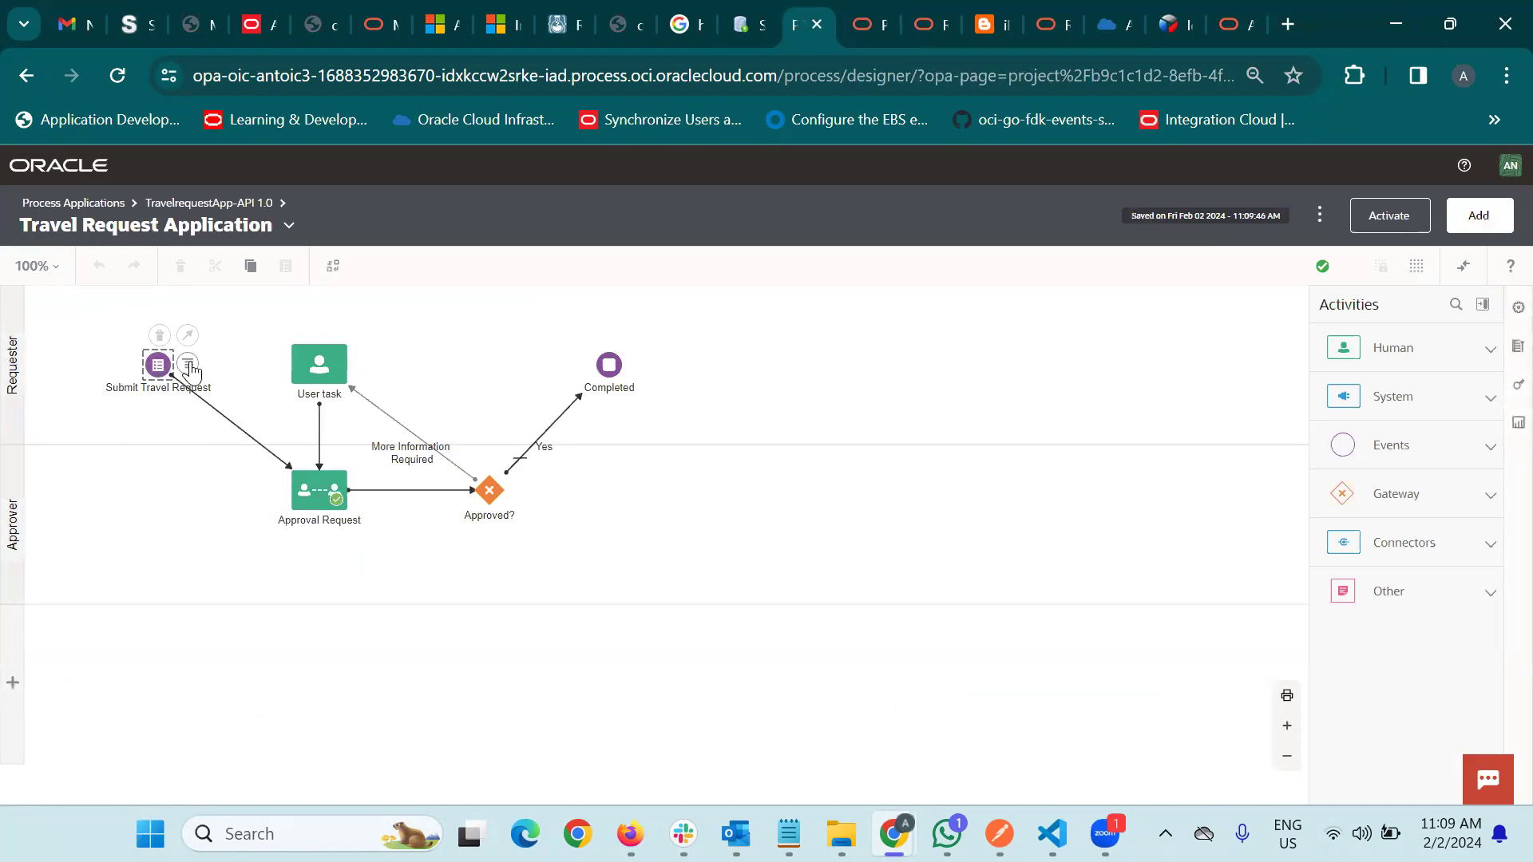
pyautogui.rightClick(174, 375)
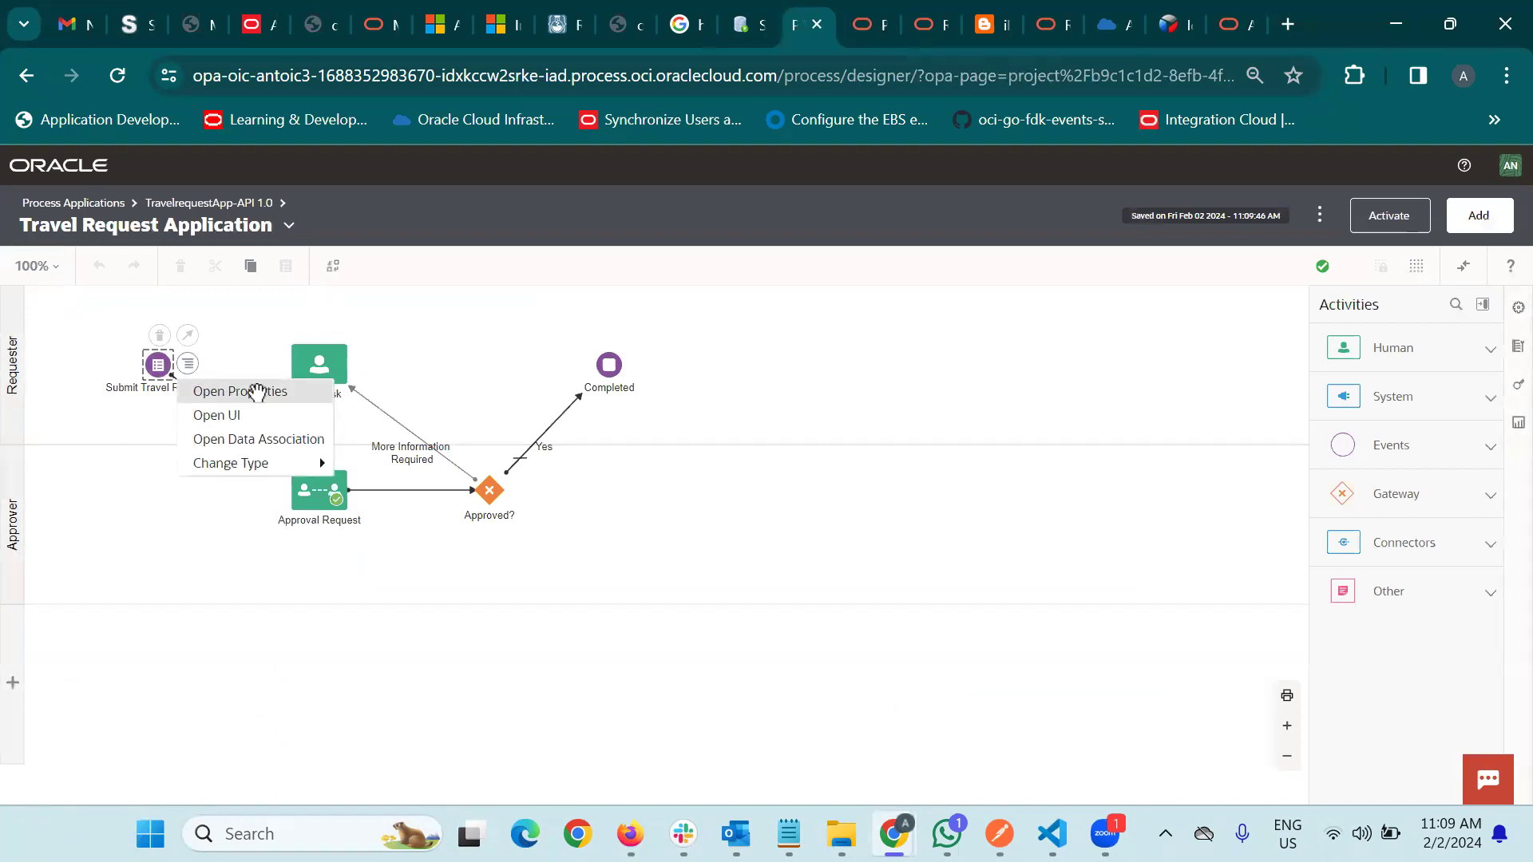
pyautogui.click(232, 395)
pyautogui.scroll(-3, 1297, 508)
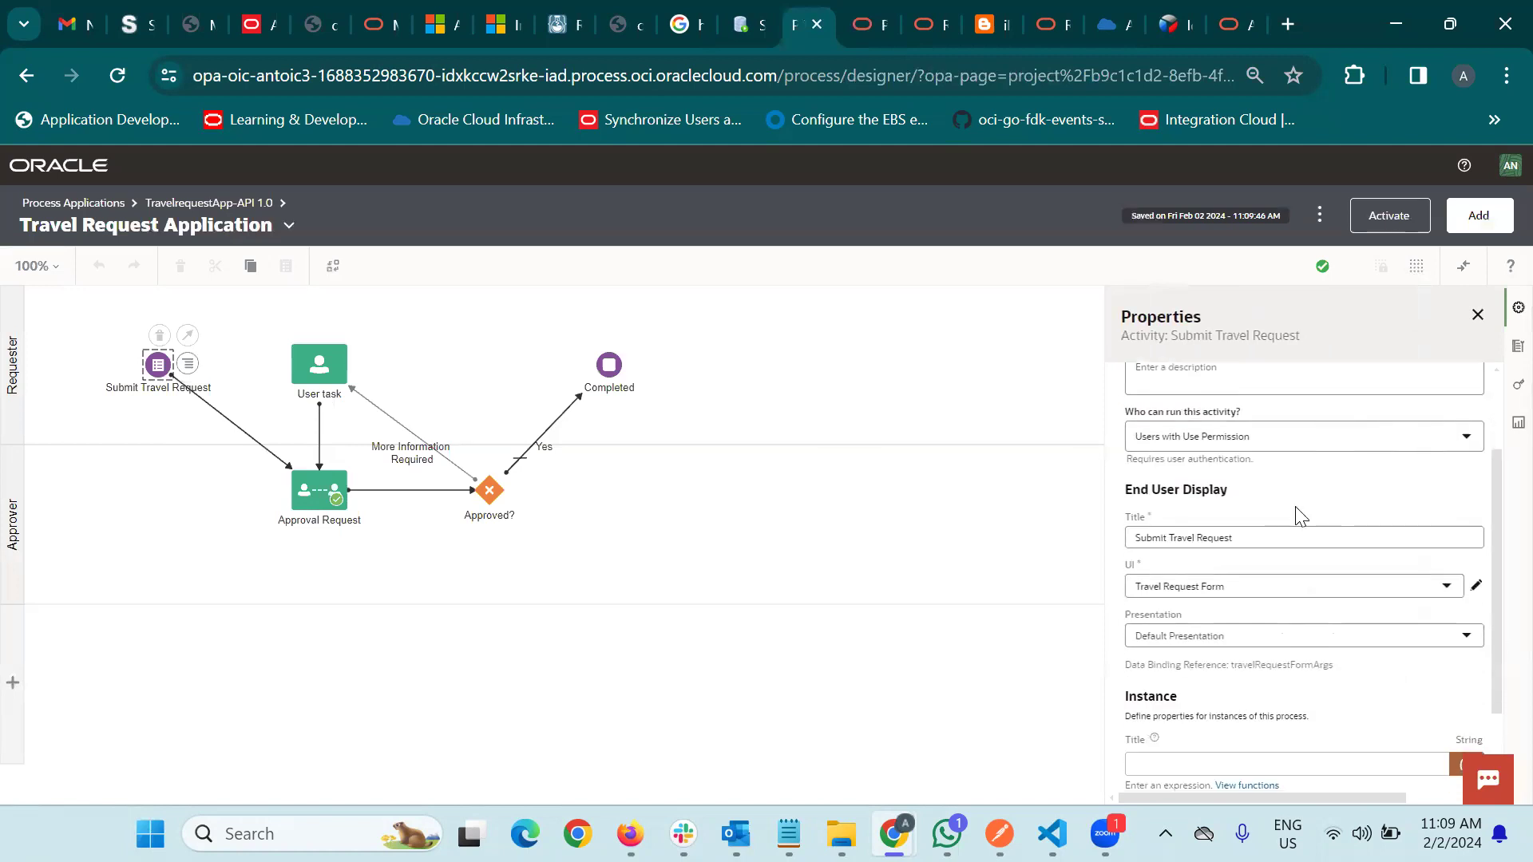
# Activate version 1.0 of the application with a new snapshot and check its activation status in the designer.
pyautogui.click(1395, 217)
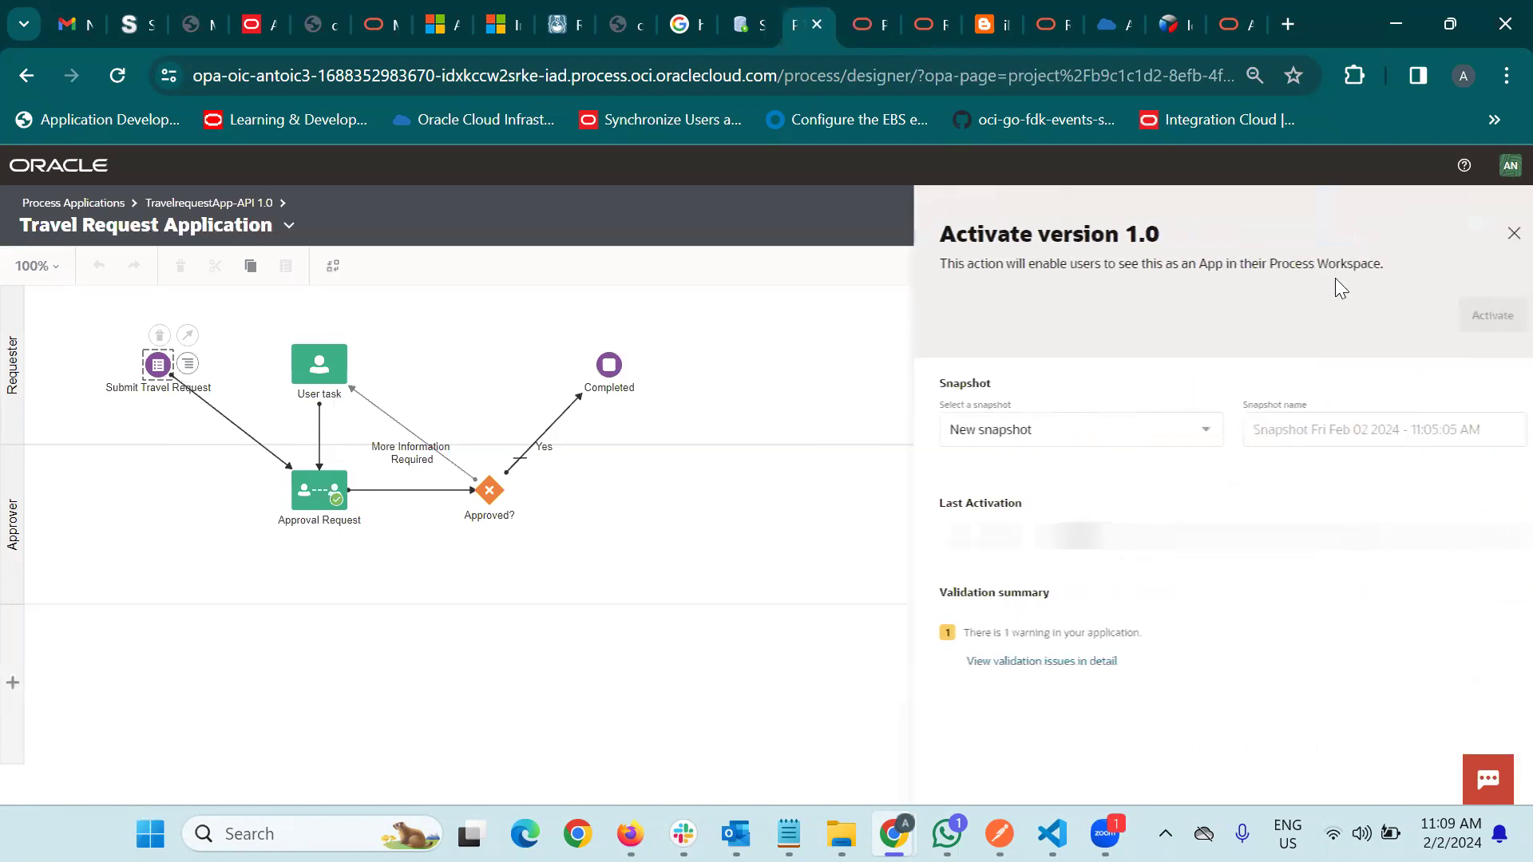
pyautogui.click(1475, 319)
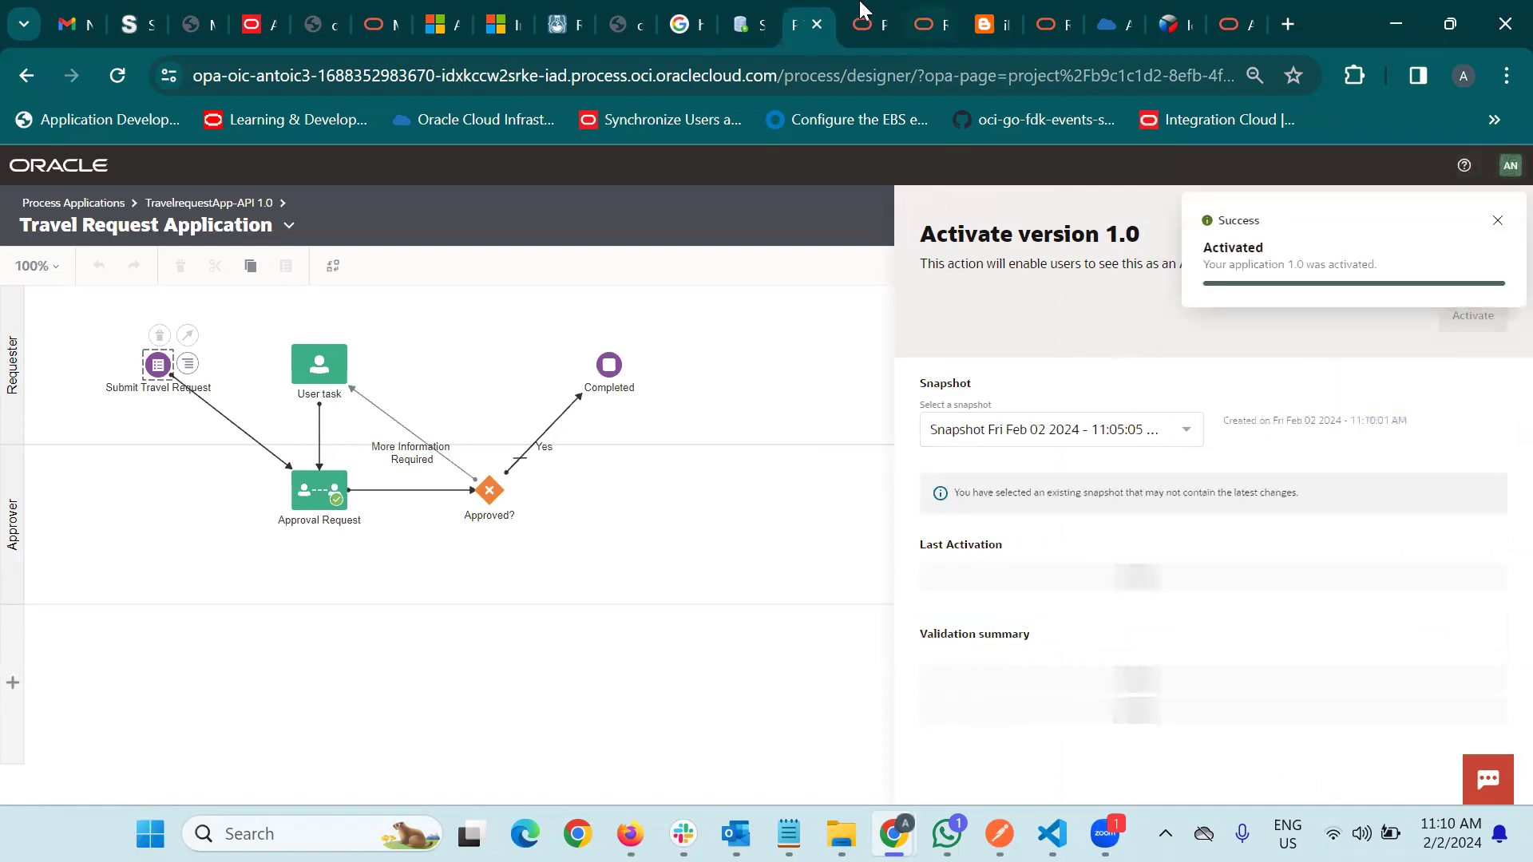
pyautogui.click(870, 24)
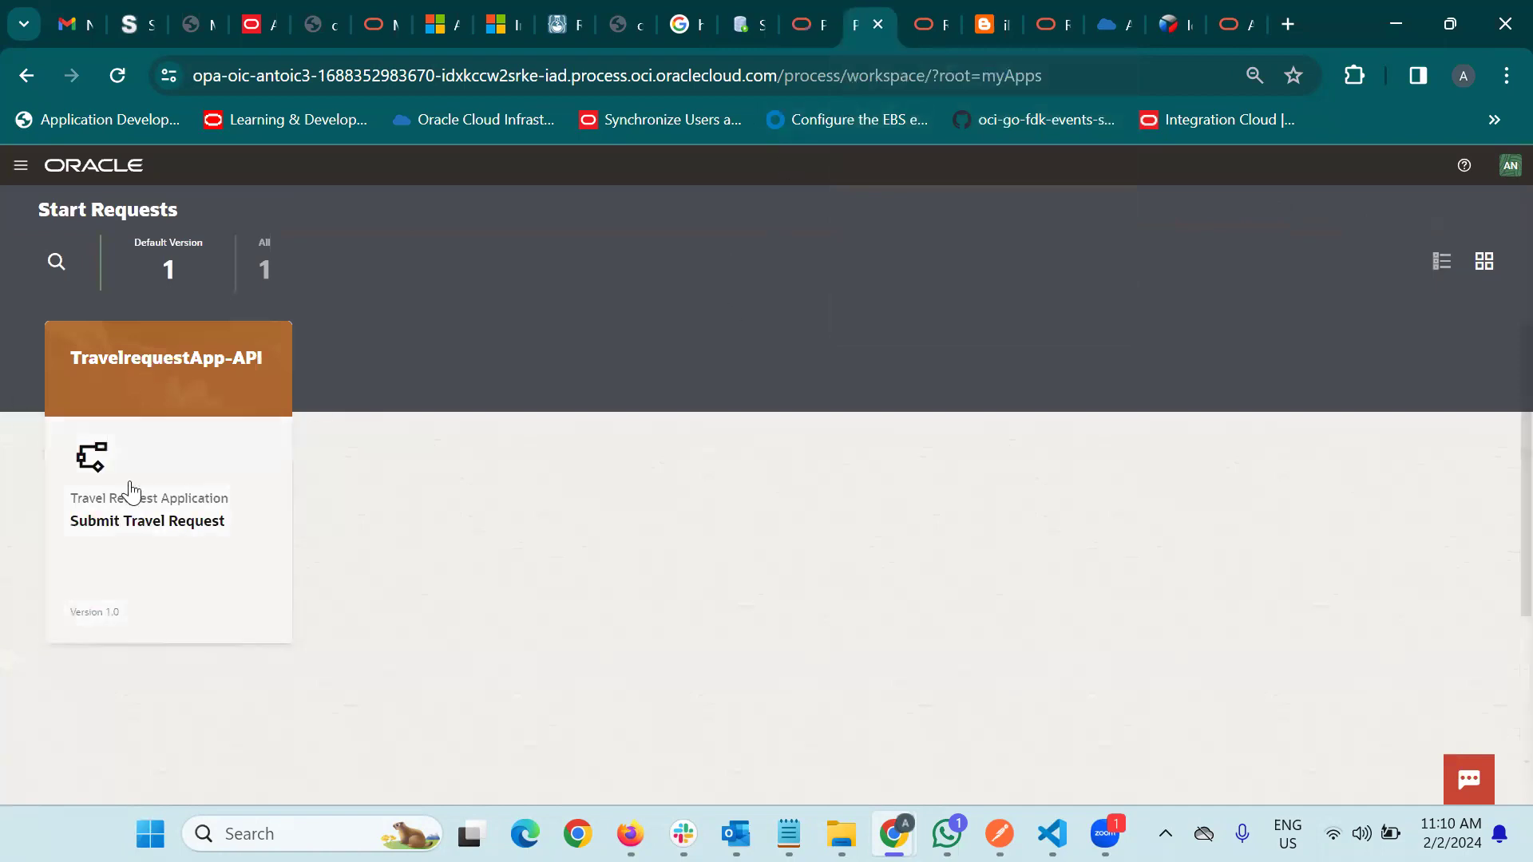
pyautogui.click(788, 16)
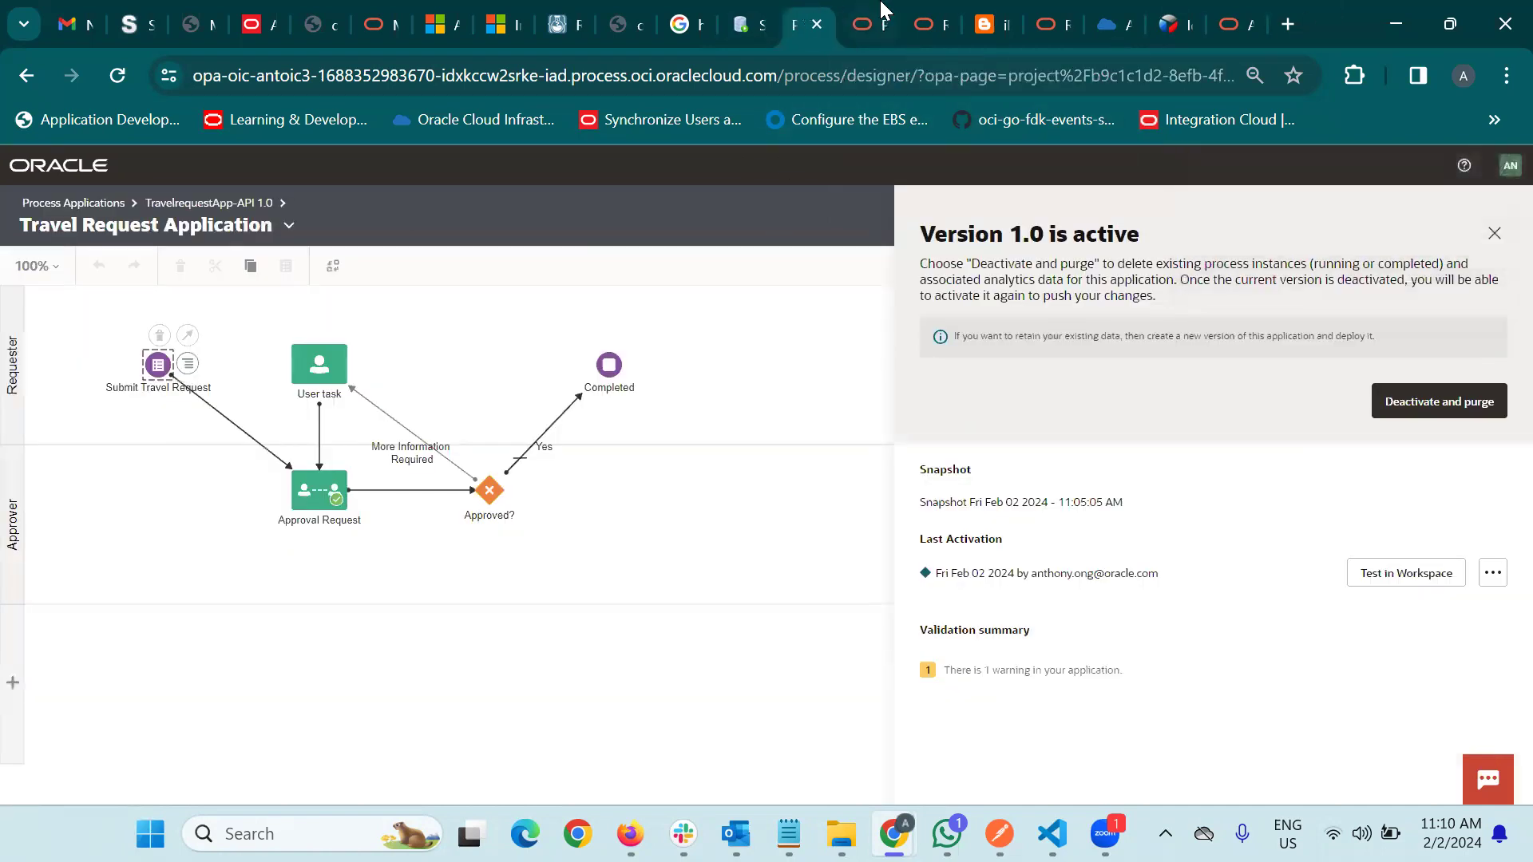
# Refresh the workspace's Start Requests page and open the Submit Travel Request form of TravelrequestApp-API.
pyautogui.click(870, 22)
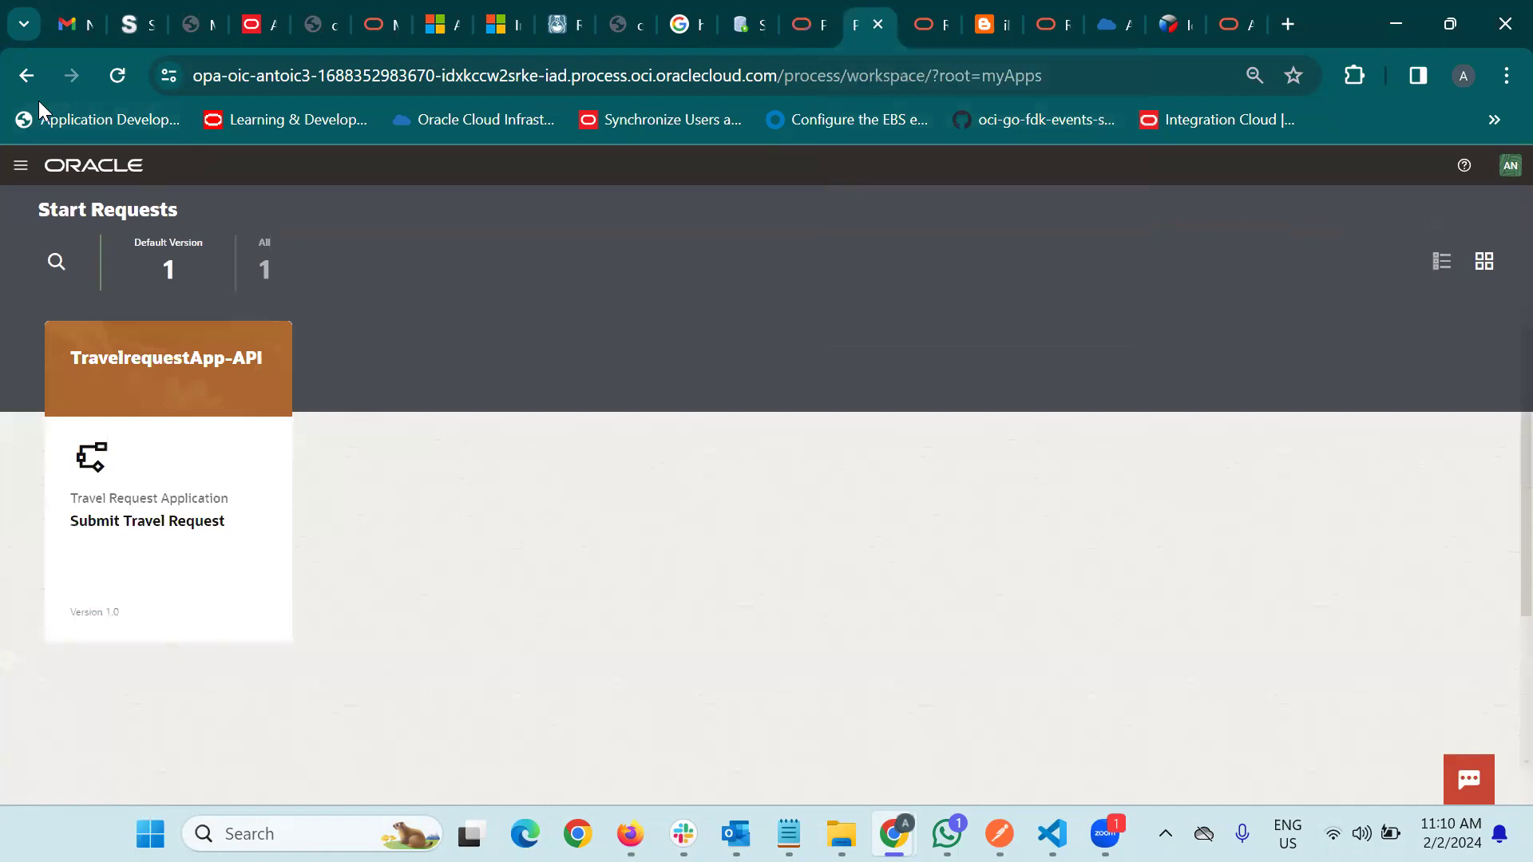
pyautogui.press('F5')
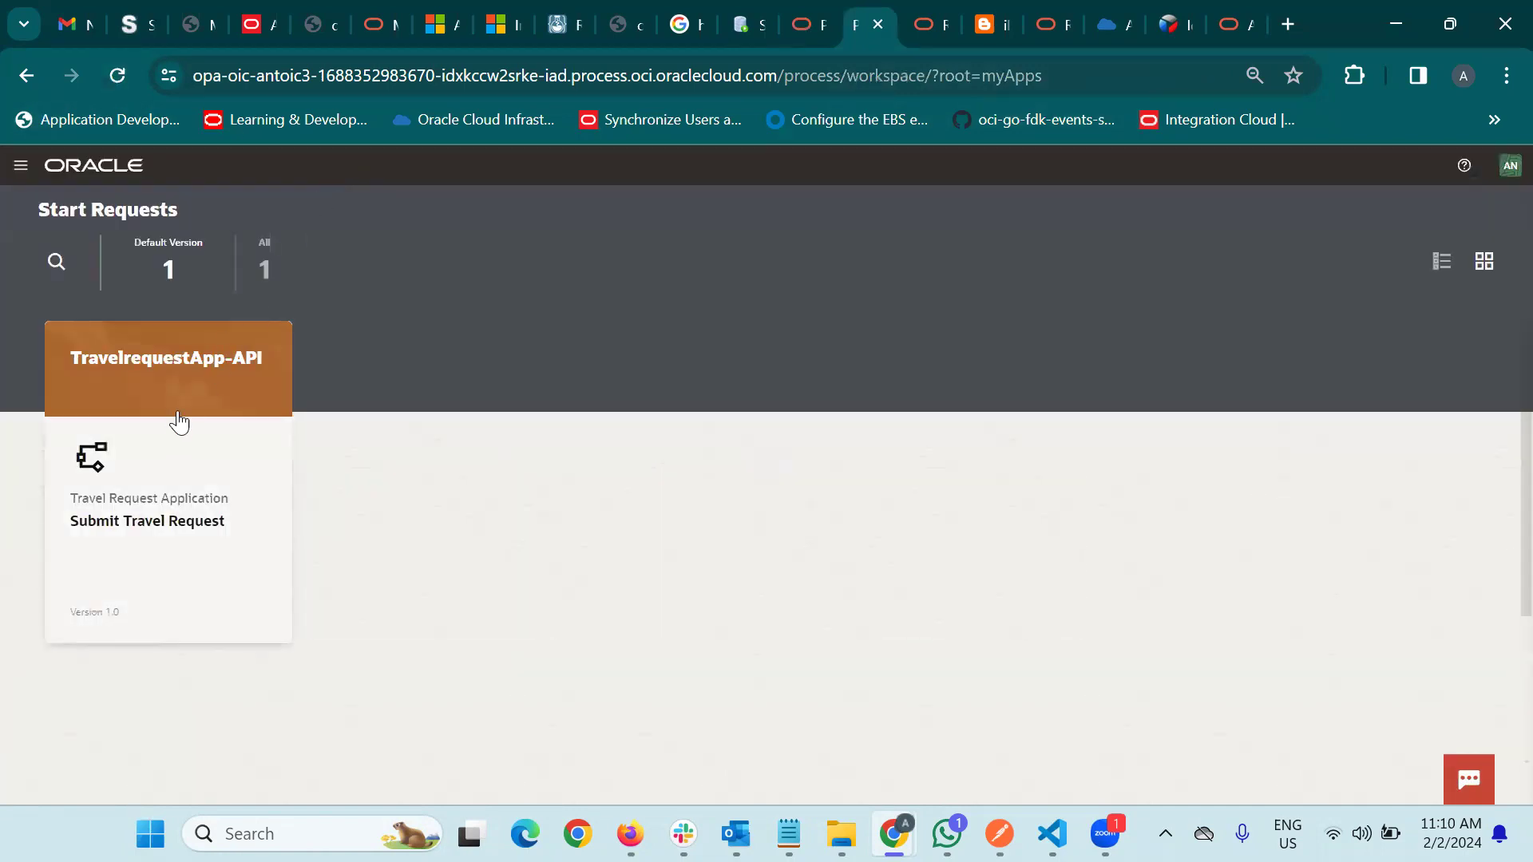
pyautogui.click(175, 442)
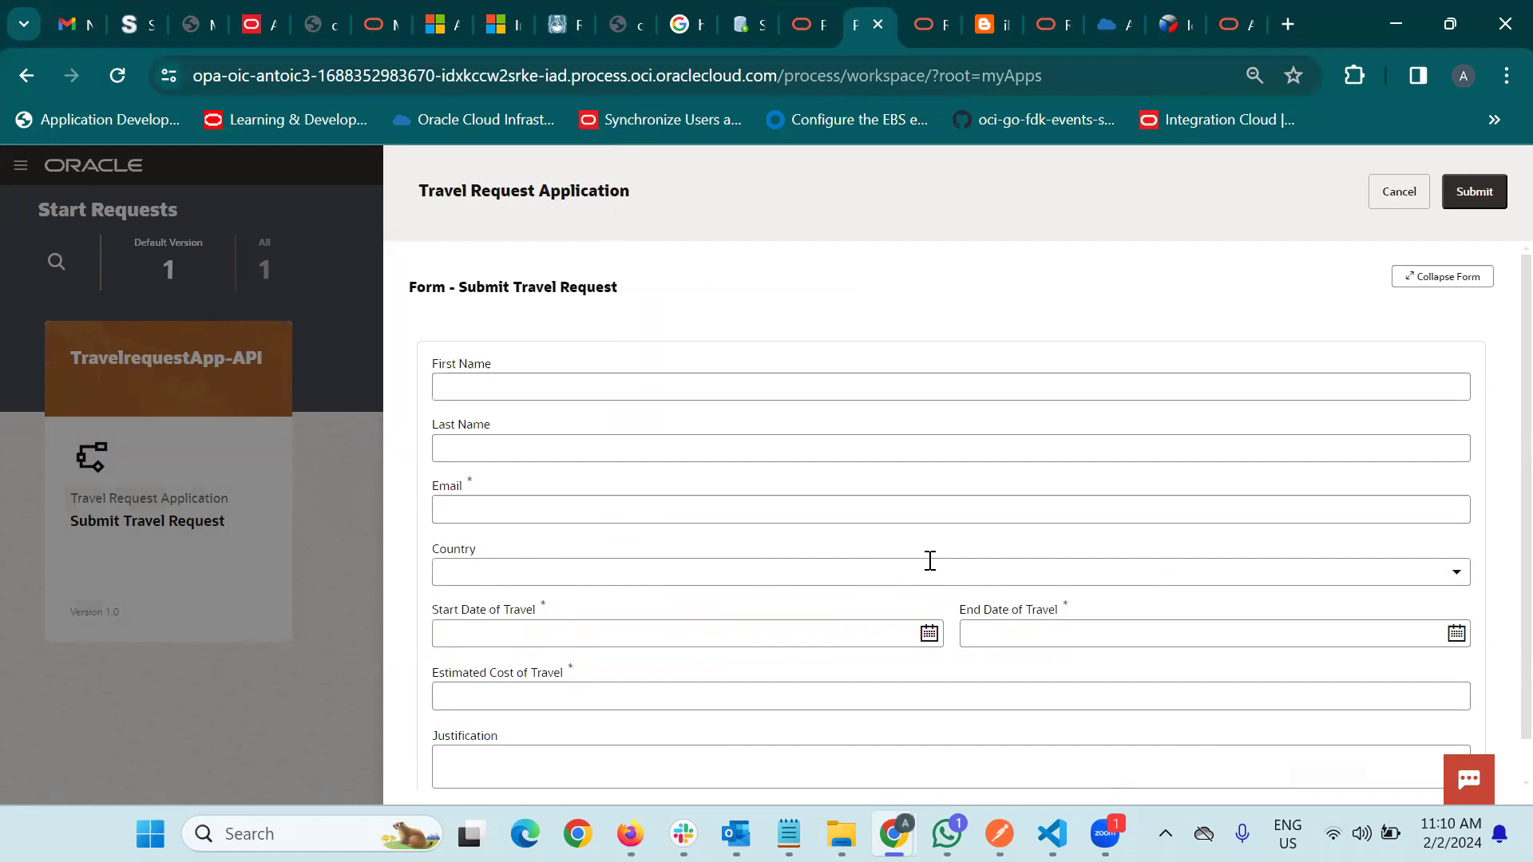
# Test the form's Country dropdown by choosing Croatia, change the choice to France and review the listed countries.
pyautogui.click(1456, 573)
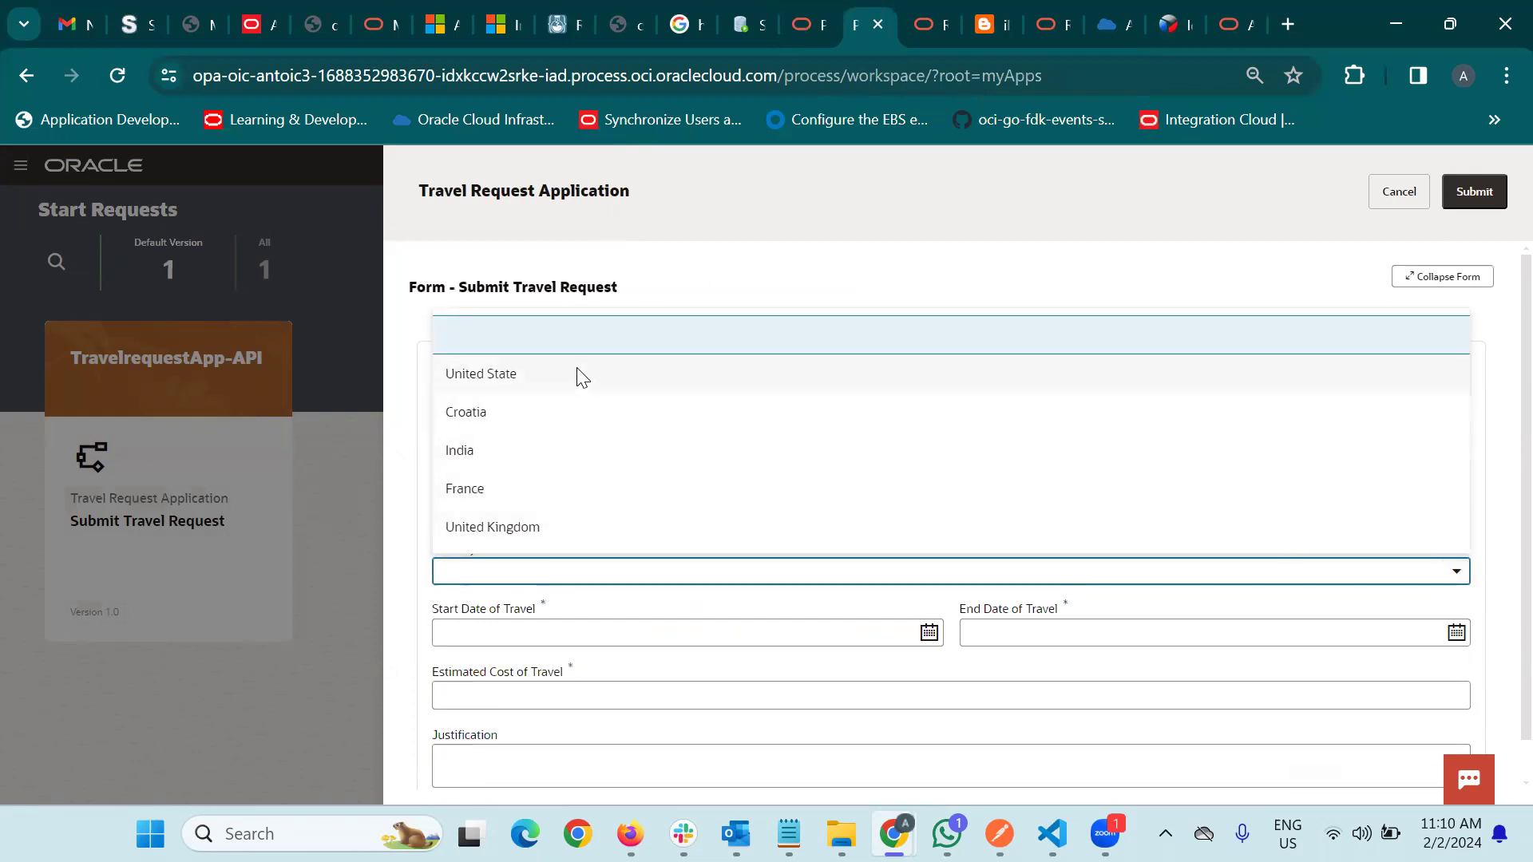
pyautogui.click(540, 421)
pyautogui.click(1309, 573)
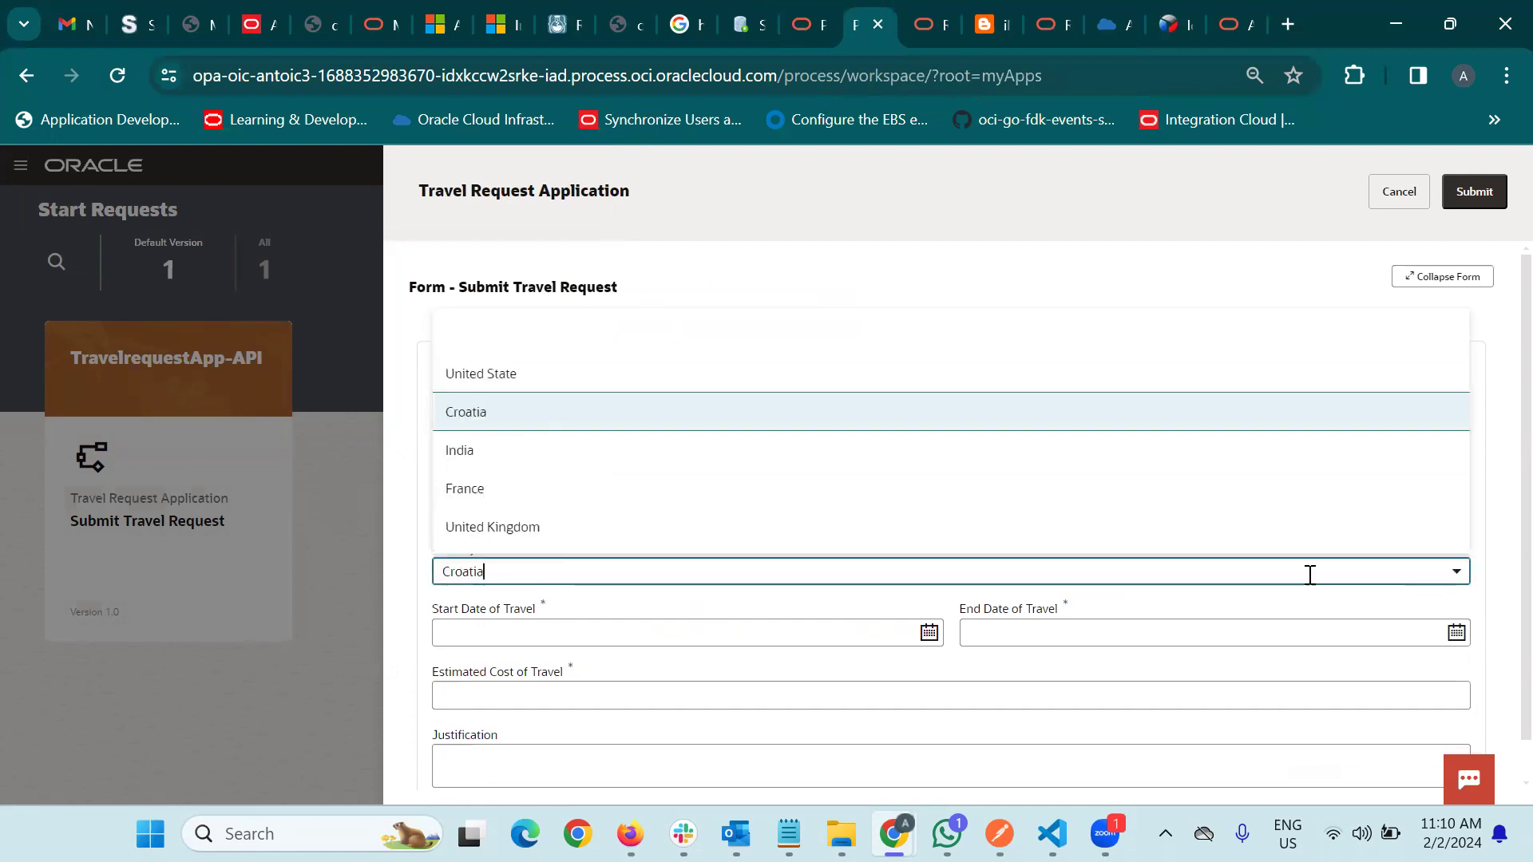
pyautogui.click(667, 495)
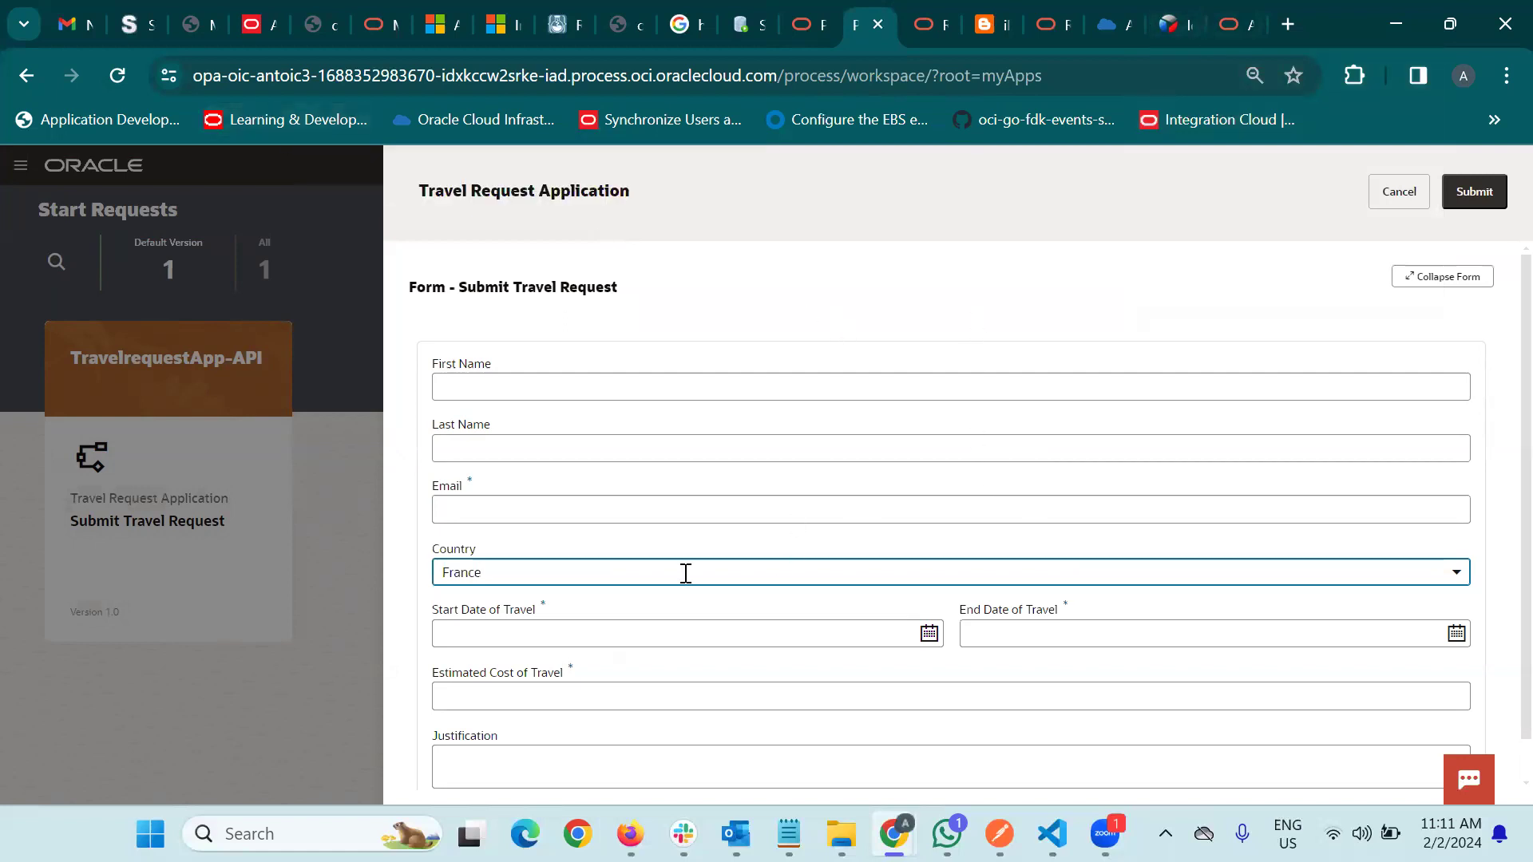
pyautogui.click(547, 568)
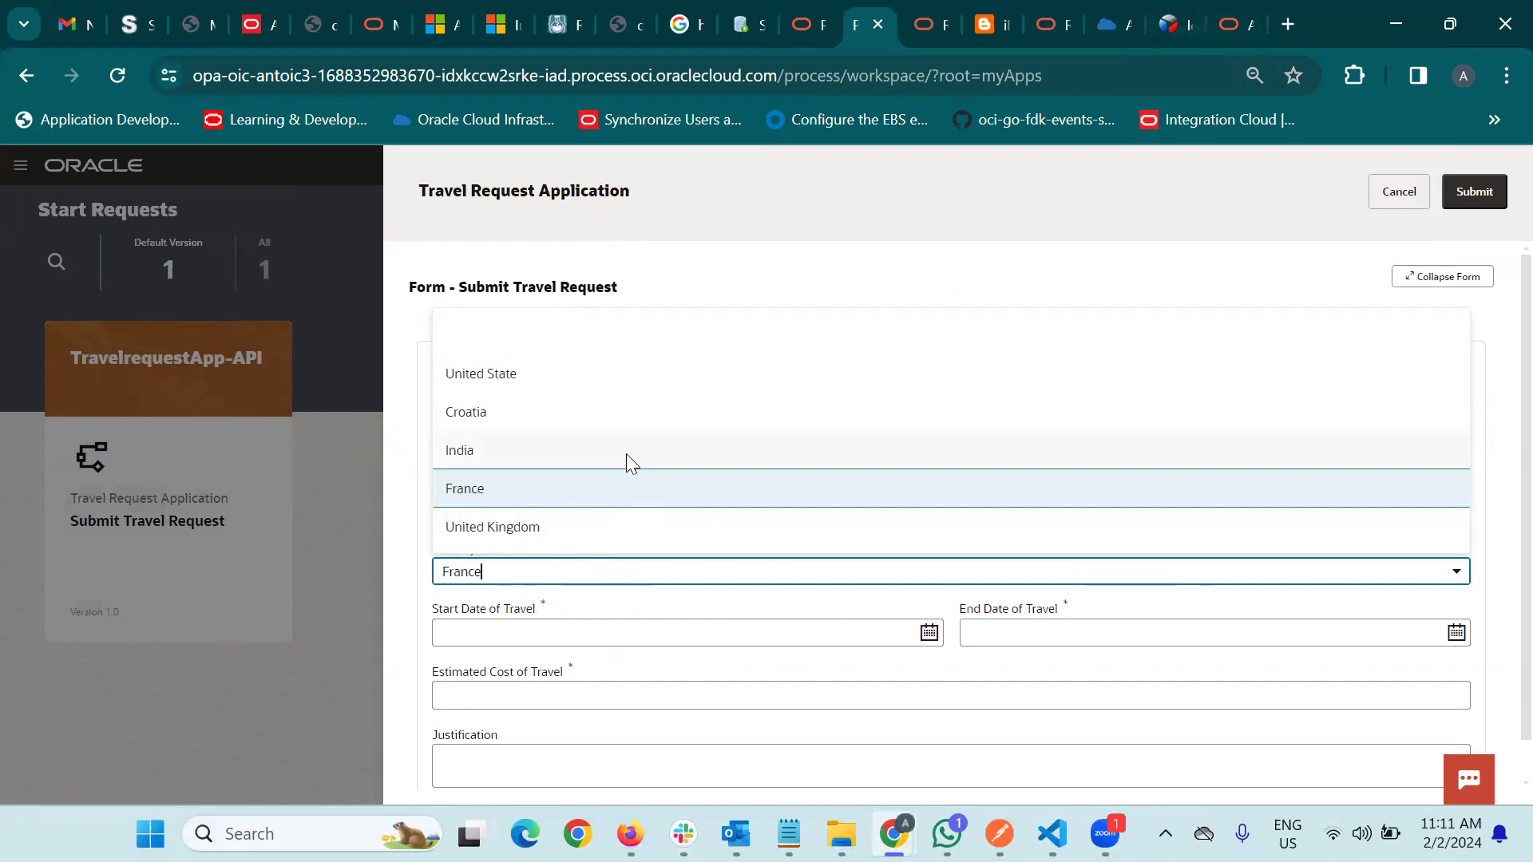
pyautogui.click(1500, 587)
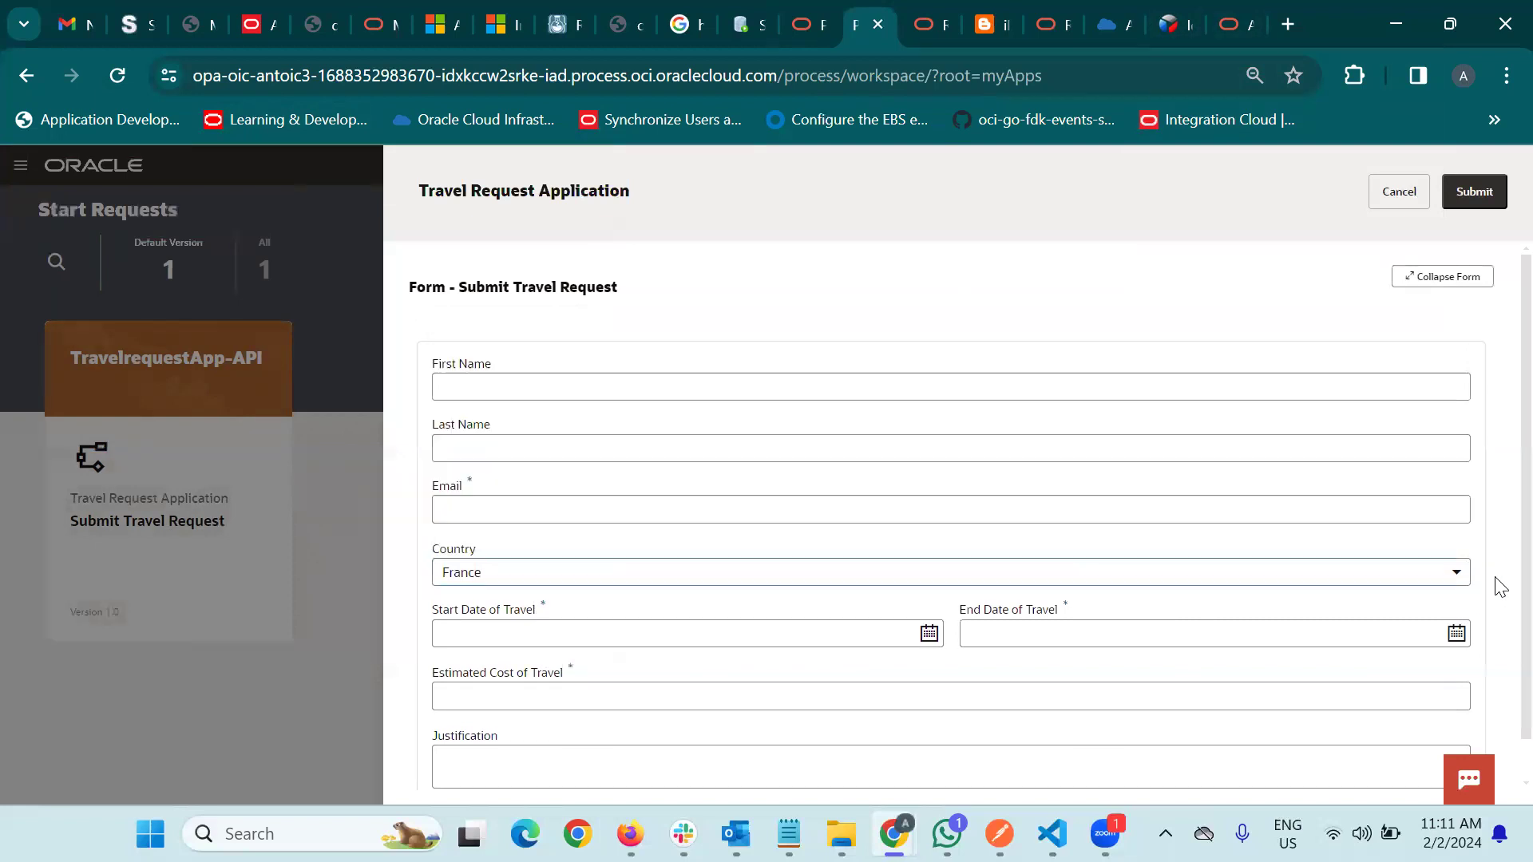